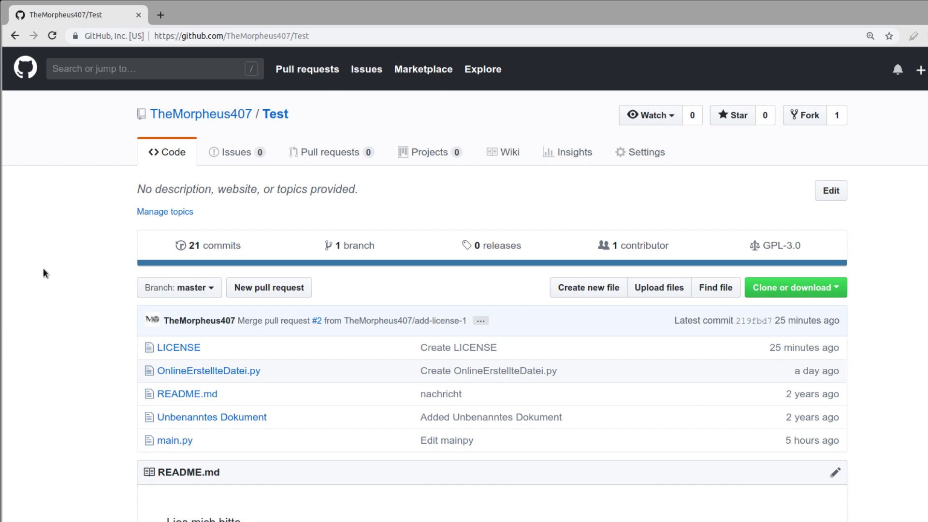
Start a new issue from the Test repository's Issues list
{"action": "left_click", "coordinate": [232, 151]}
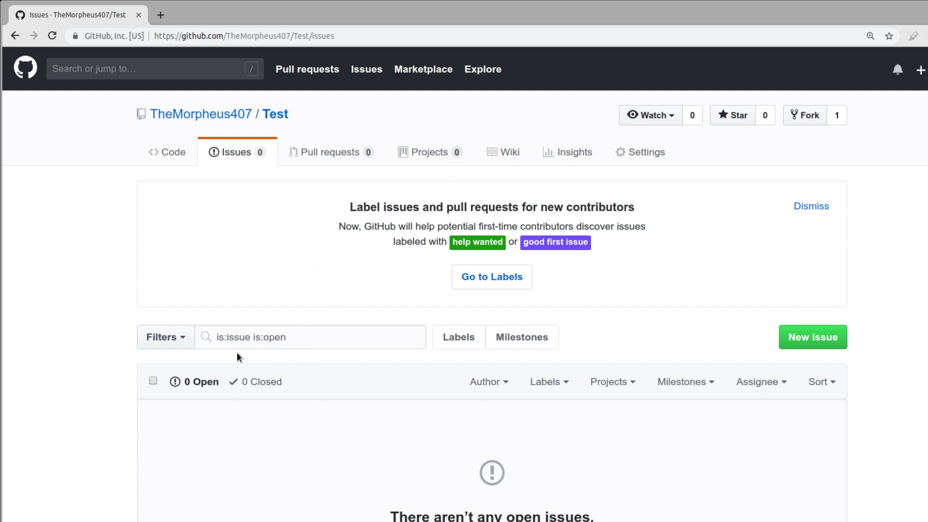
{"action": "scroll", "coordinate": [120, 353], "scroll_direction": "down", "scroll_amount": 3}
{"action": "scroll", "coordinate": [152, 375], "scroll_direction": "up", "scroll_amount": 2}
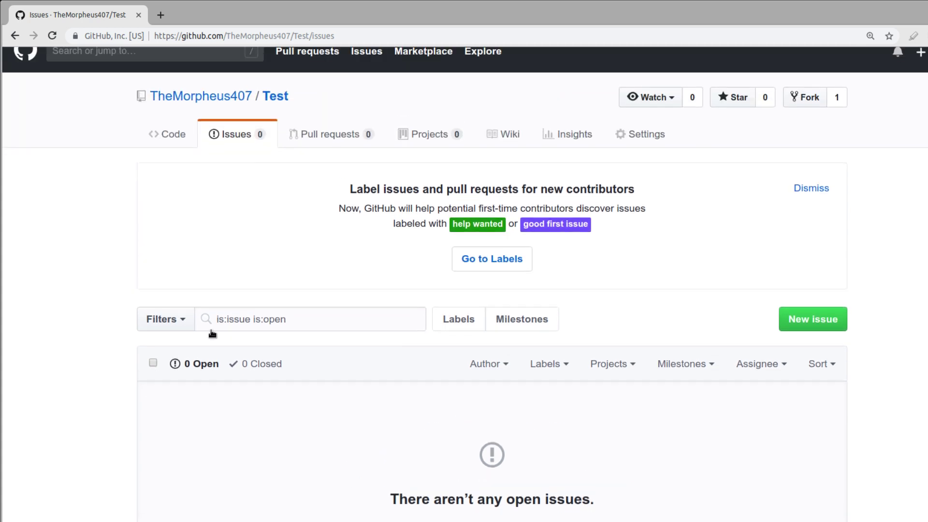
{"action": "left_click", "coordinate": [822, 321]}
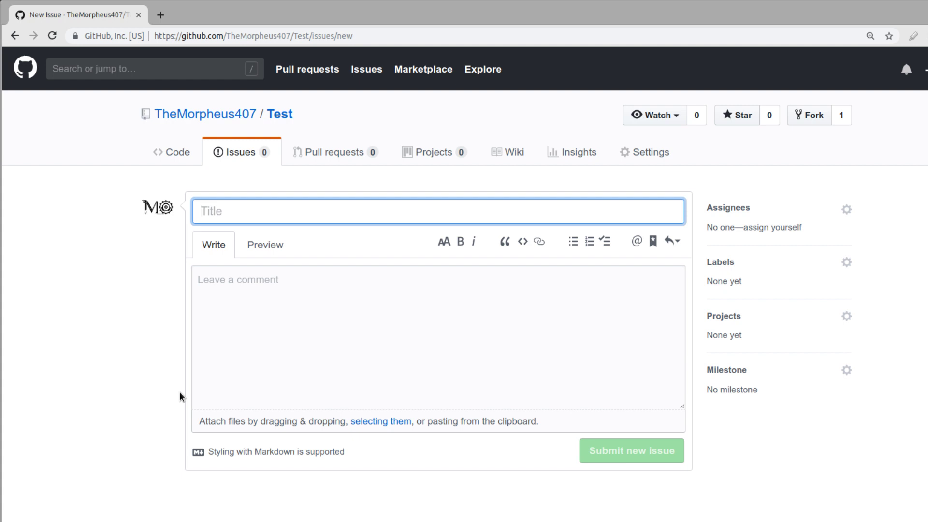
Enter the issue title 'Underscore and dash not displayed', removing stray characters
{"action": "type", "text": "_"}
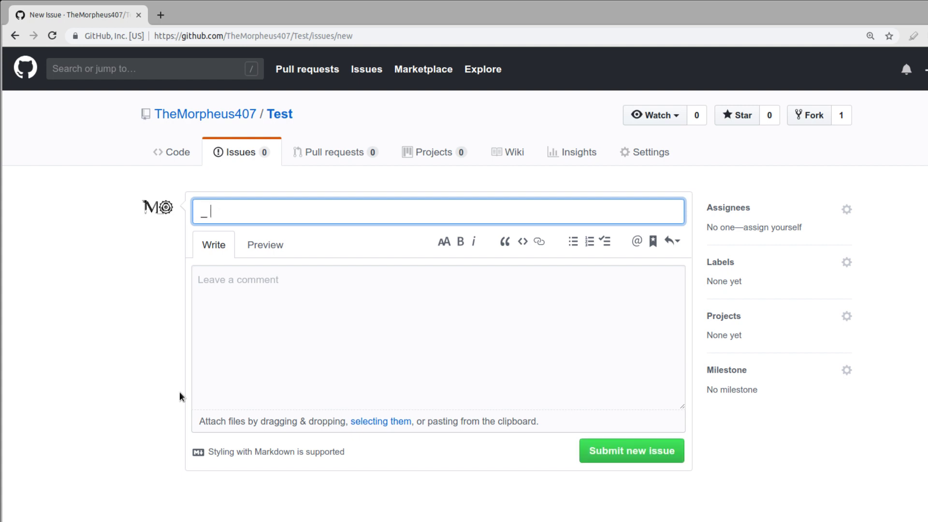
{"action": "key", "text": "BackSpace"}
{"action": "type", "text": "Und"}
{"action": "type", "text": "erscore an"}
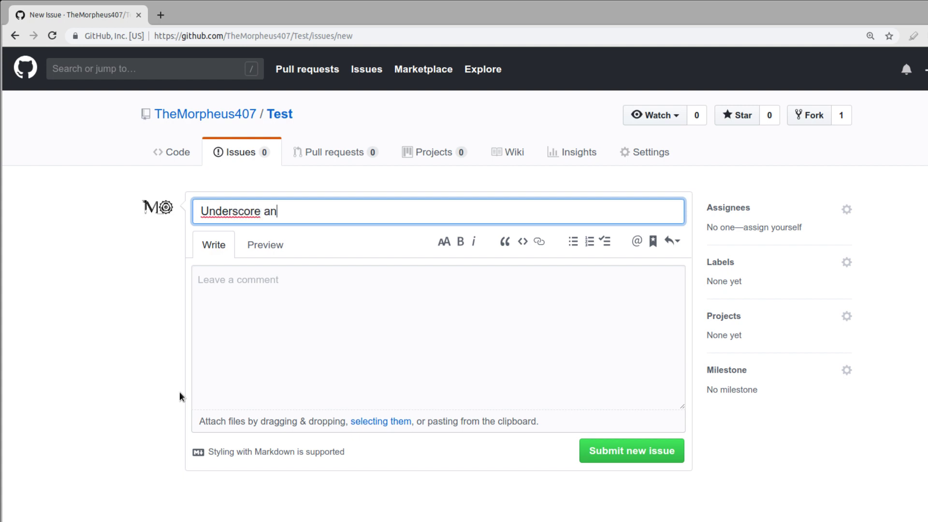
{"action": "type", "text": "d -"}
{"action": "key", "text": "BackSpace"}
{"action": "key", "text": "BackSpace"}
{"action": "type", "text": "das"}
{"action": "type", "text": "h"}
{"action": "type", "text": " no"}
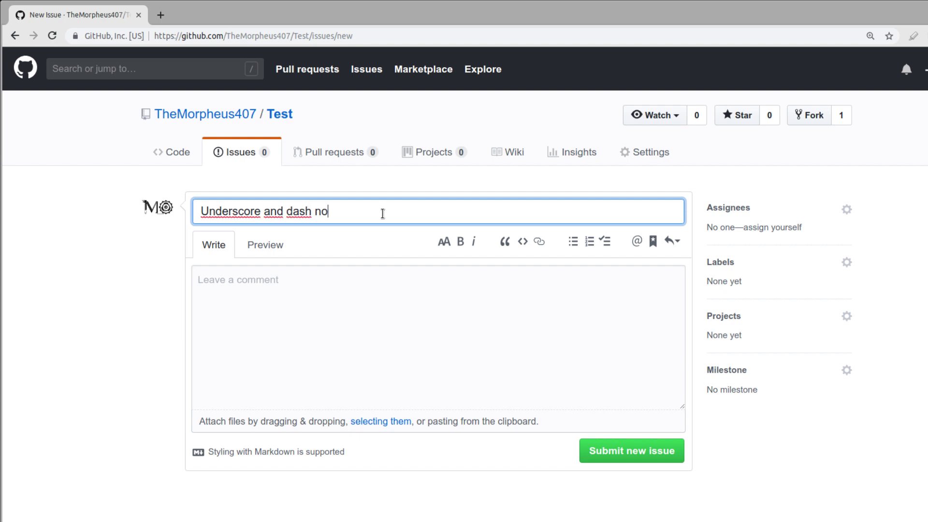
{"action": "type", "text": "t displayed"}
Write the description lines 'Not displayed correctly.', 'Solution:' and 'Remove them.'
{"action": "left_click", "coordinate": [357, 377]}
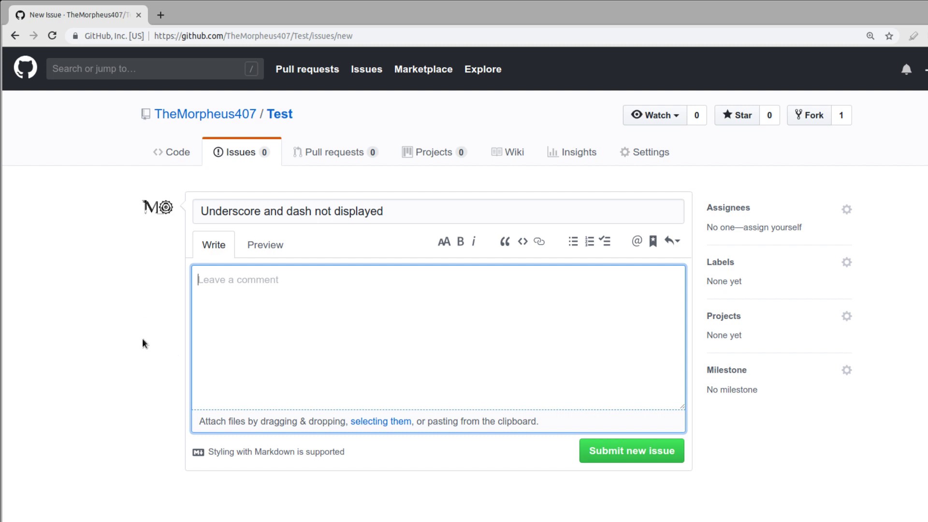
{"action": "type", "text": "Not dis"}
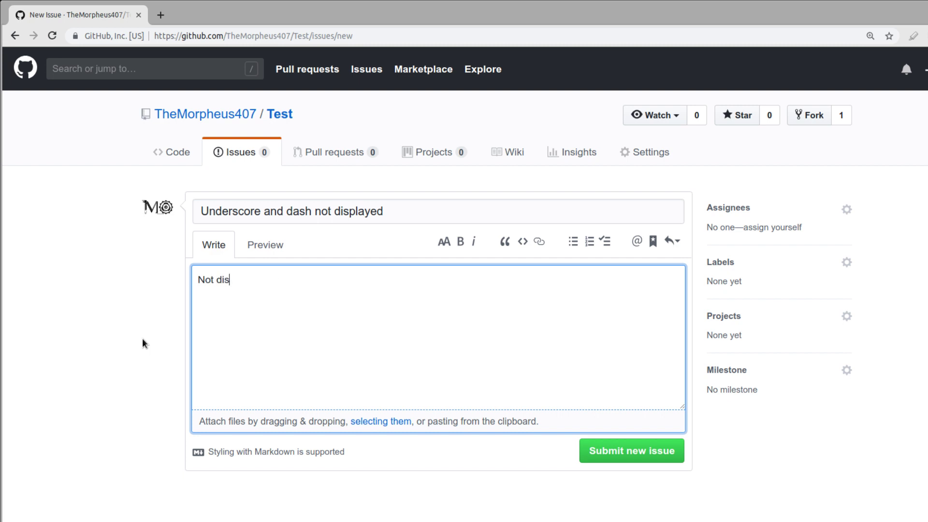
{"action": "type", "text": "l"}
{"action": "key", "text": "BackSpace"}
{"action": "type", "text": "played co"}
{"action": "type", "text": "rrectly."}
{"action": "key", "text": "Return"}
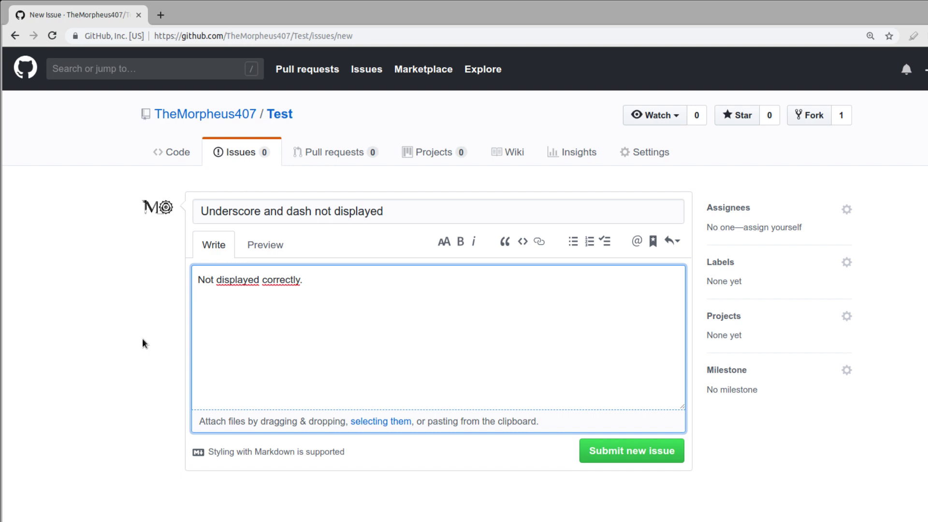
{"action": "type", "text": "Solu"}
{"action": "type", "text": "tion:"}
{"action": "key", "text": "Return"}
{"action": "type", "text": "Remove "}
{"action": "type", "text": "them"}
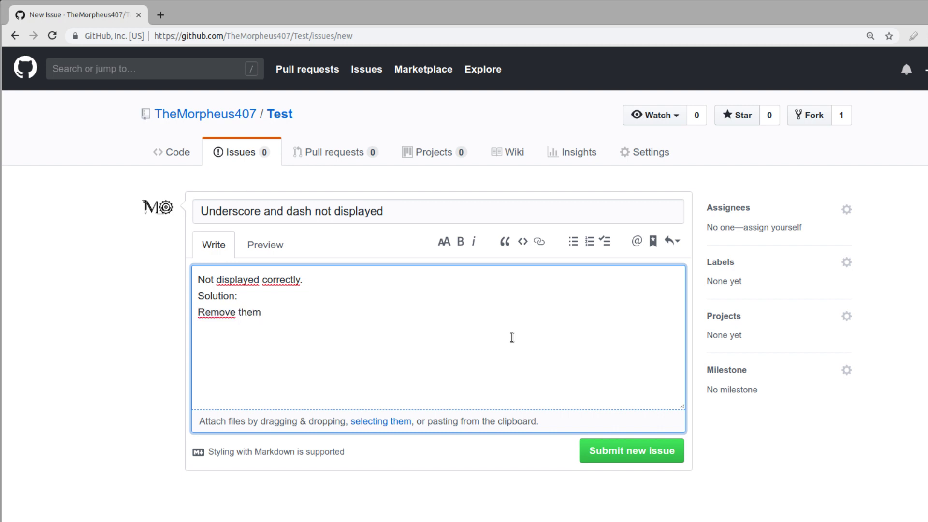
{"action": "type", "text": "."}
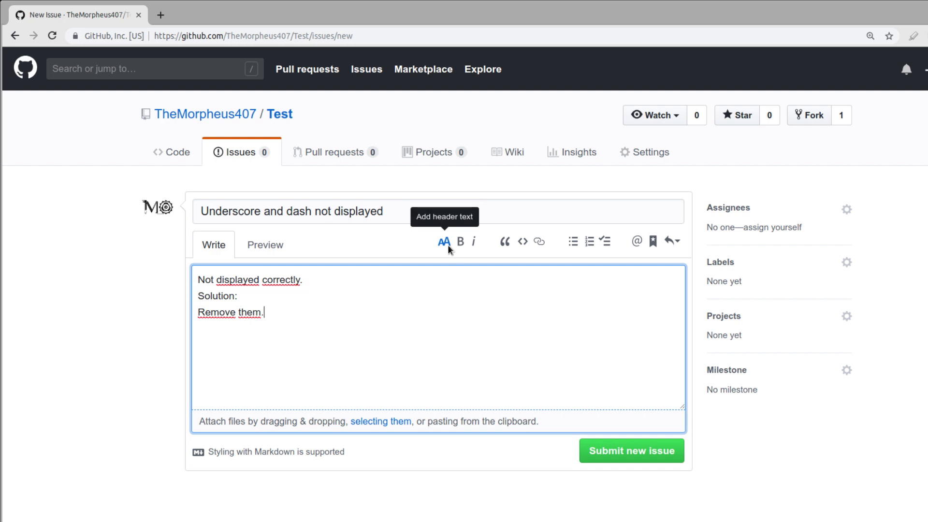
Make 'Solution:' a heading and 'Remove them.' bold
{"action": "double_click", "coordinate": [221, 296]}
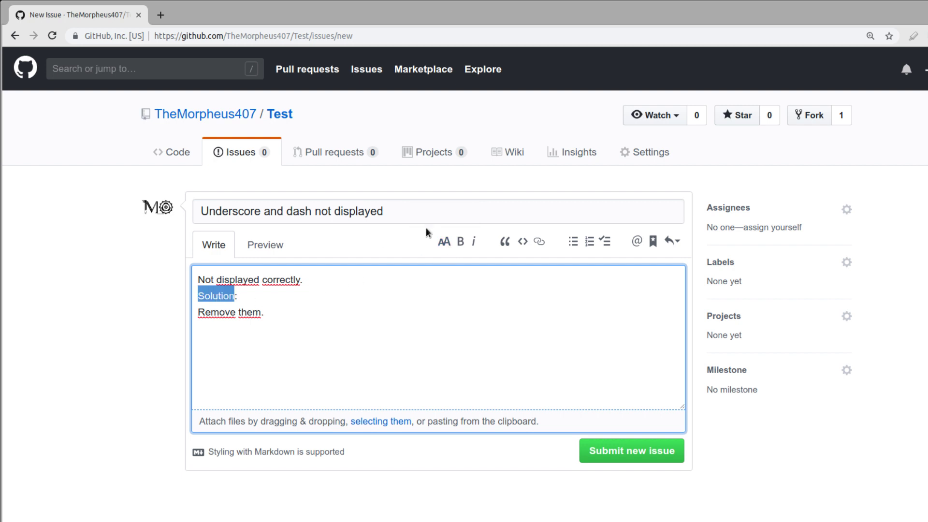
{"action": "left_click", "coordinate": [442, 241]}
{"action": "left_click", "coordinate": [380, 304]}
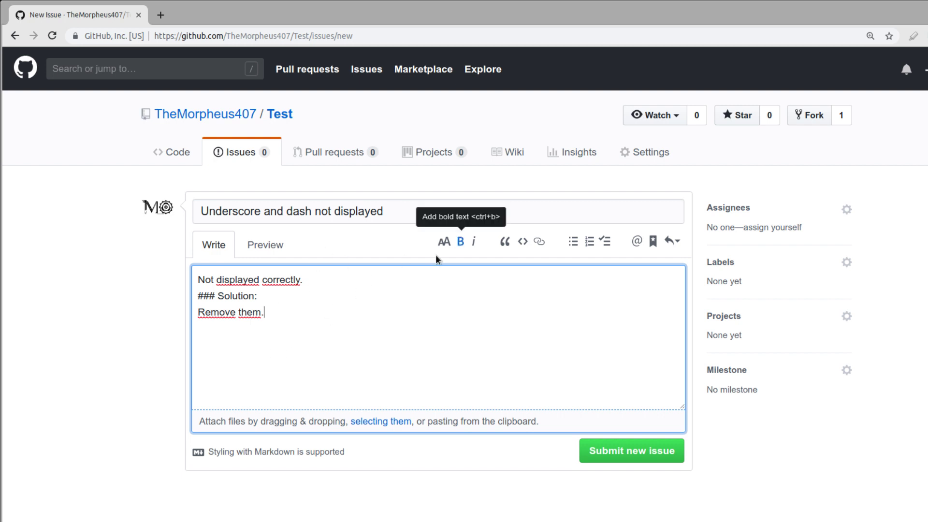
{"action": "triple_click", "coordinate": [198, 313]}
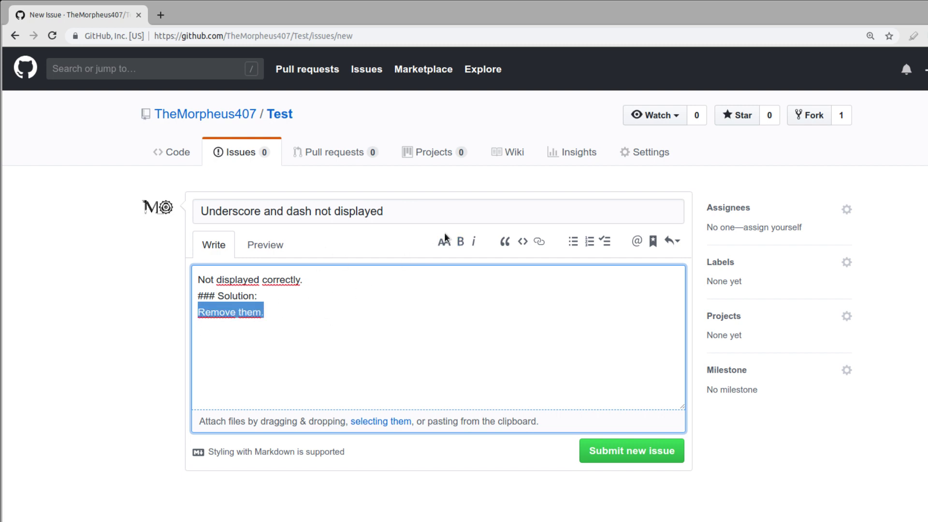
{"action": "left_click", "coordinate": [458, 241]}
{"action": "left_click", "coordinate": [400, 313]}
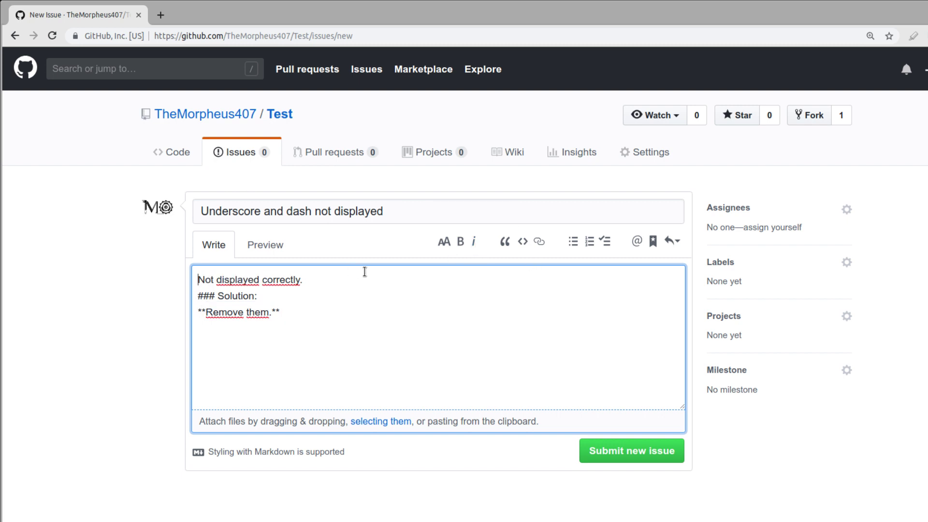
Italicize the first line, undo a trial quote, and add an empty task-list item
{"action": "left_click_drag", "start_coordinate": [309, 296], "coordinate": [216, 280]}
{"action": "triple_click", "coordinate": [237, 280]}
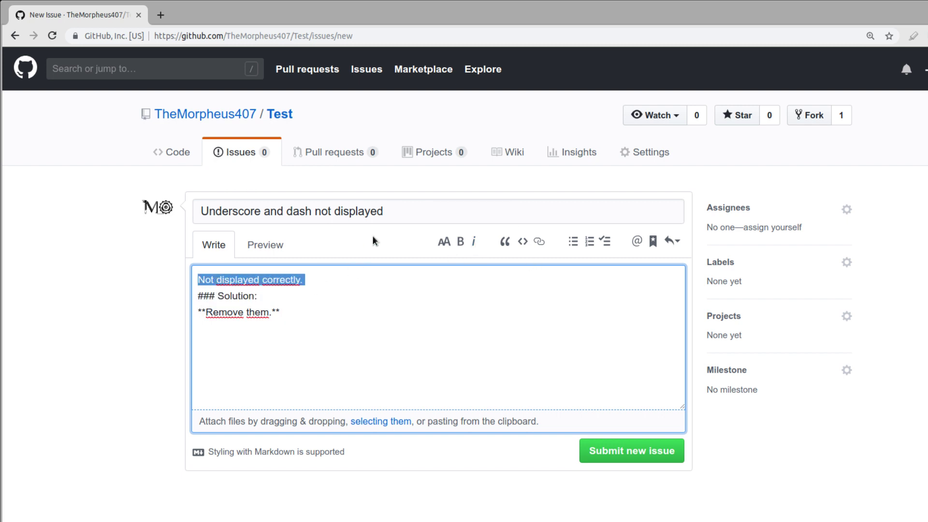
{"action": "left_click", "coordinate": [474, 242]}
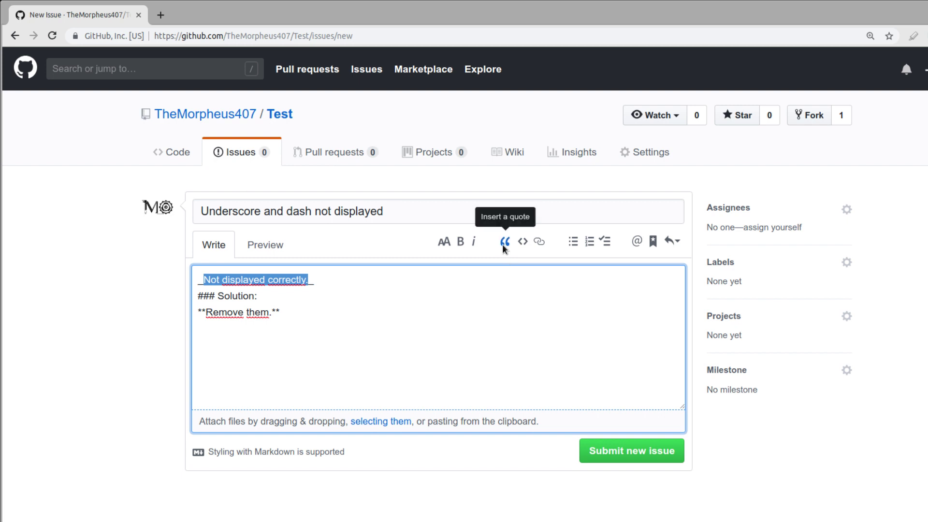
{"action": "left_click", "coordinate": [504, 242]}
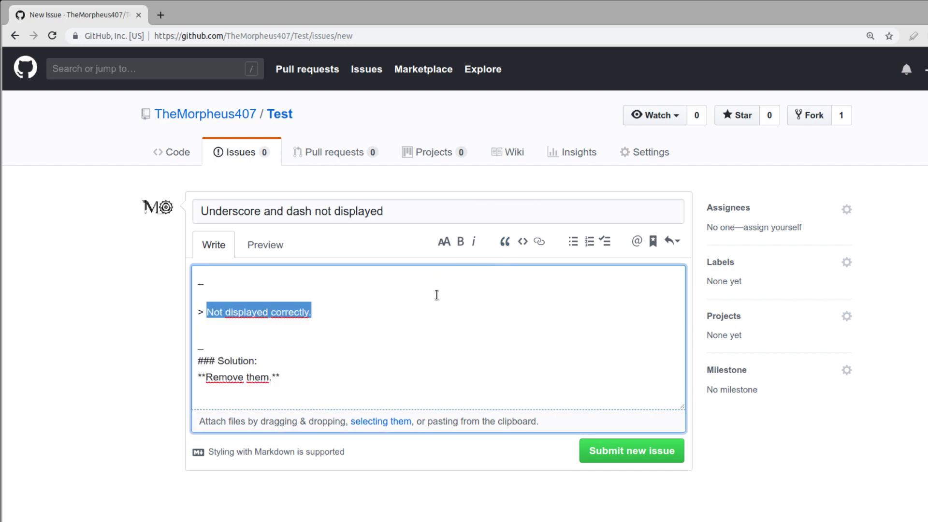
{"action": "key", "text": "ctrl+z"}
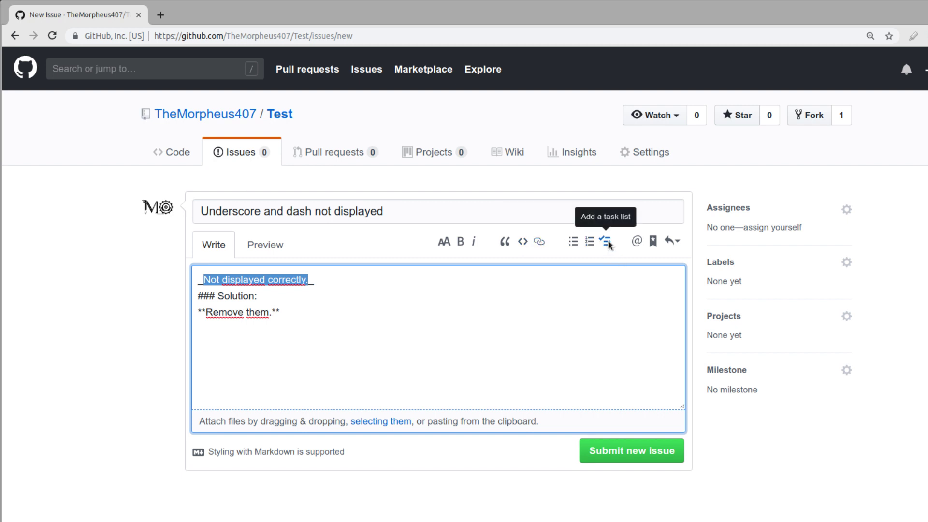
{"action": "left_click", "coordinate": [340, 345]}
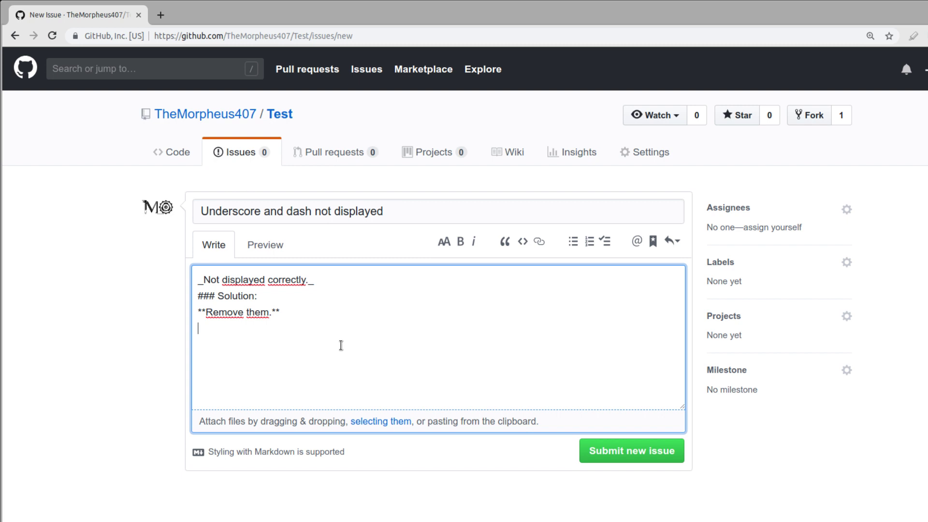
{"action": "left_click", "coordinate": [606, 242]}
Fill the task-list item with 'update main.py'
{"action": "left_click", "coordinate": [207, 345]}
{"action": "type", "text": "up"}
{"action": "type", "text": "date main.py"}
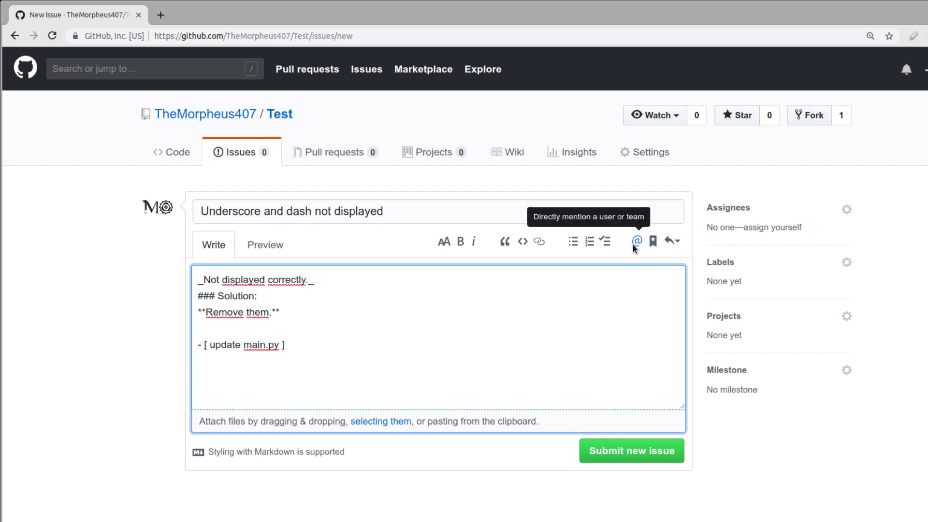
{"action": "left_click", "coordinate": [534, 317]}
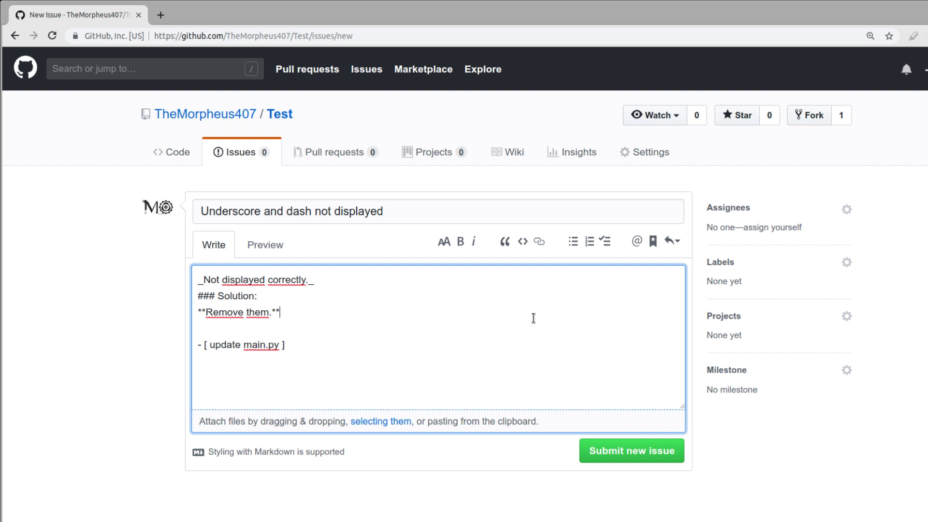
{"action": "left_click", "coordinate": [474, 341]}
Mention the repository owner at the end of the description
{"action": "left_click", "coordinate": [637, 241]}
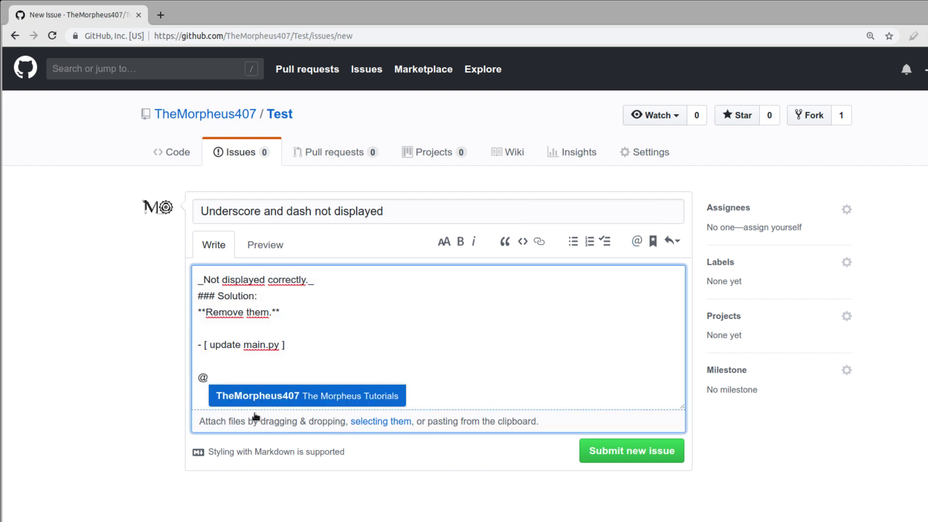
{"action": "left_click", "coordinate": [256, 400]}
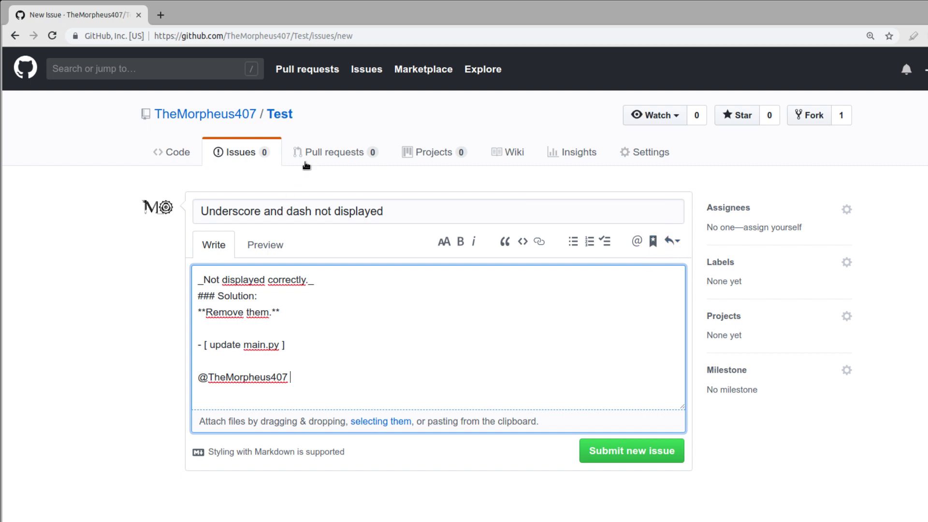
{"action": "left_click", "coordinate": [679, 241]}
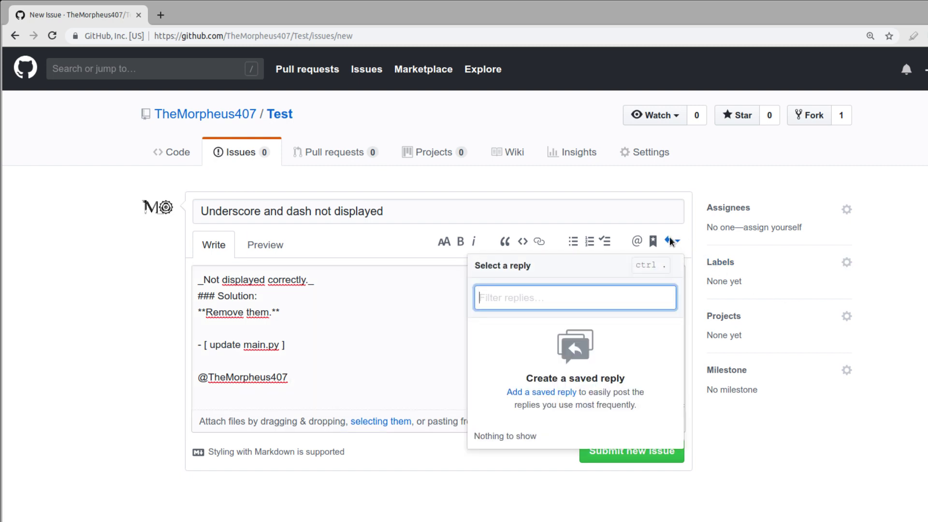
{"action": "left_click", "coordinate": [364, 370]}
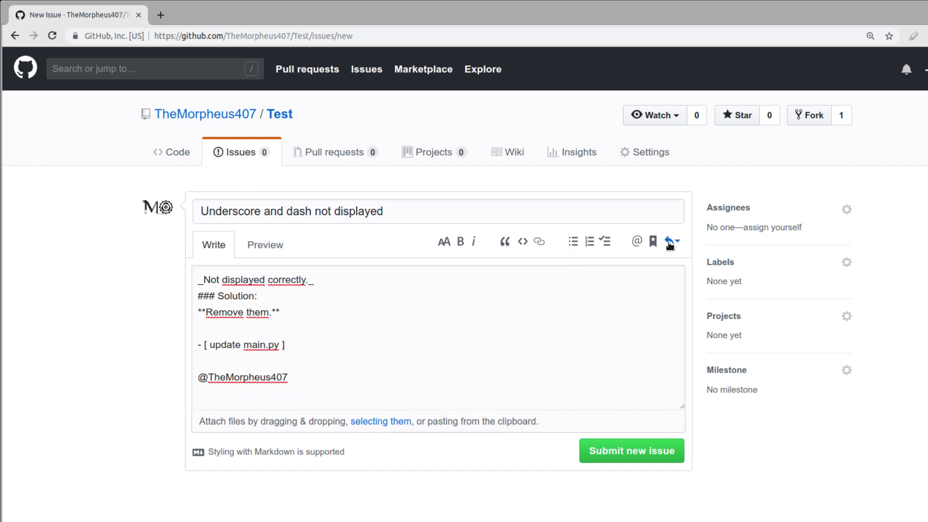
{"action": "left_click", "coordinate": [508, 387]}
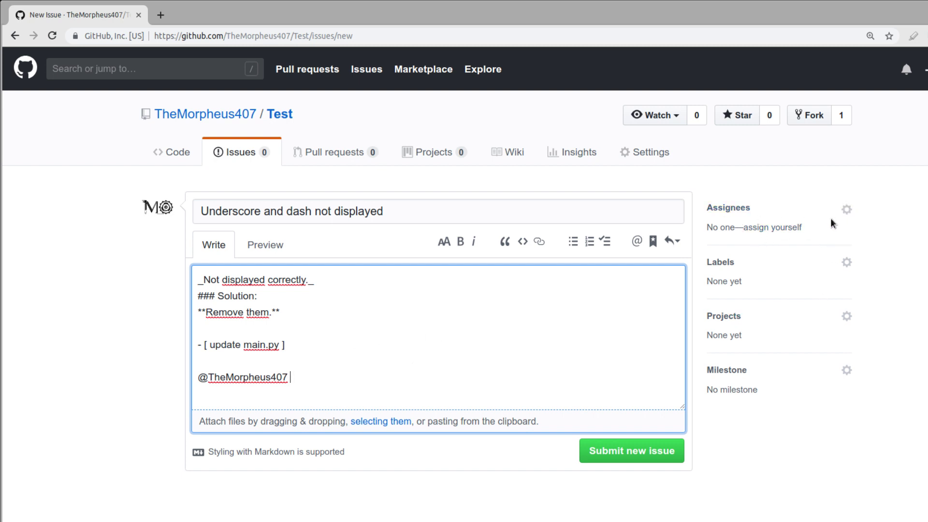
Assign the repository owner to the issue
{"action": "left_click", "coordinate": [846, 218]}
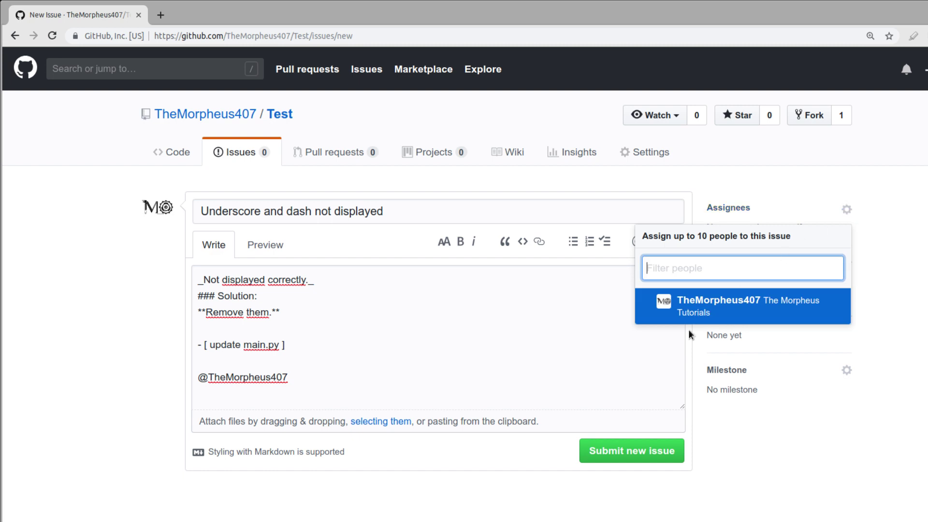
{"action": "left_click", "coordinate": [690, 312]}
{"action": "left_click", "coordinate": [829, 273]}
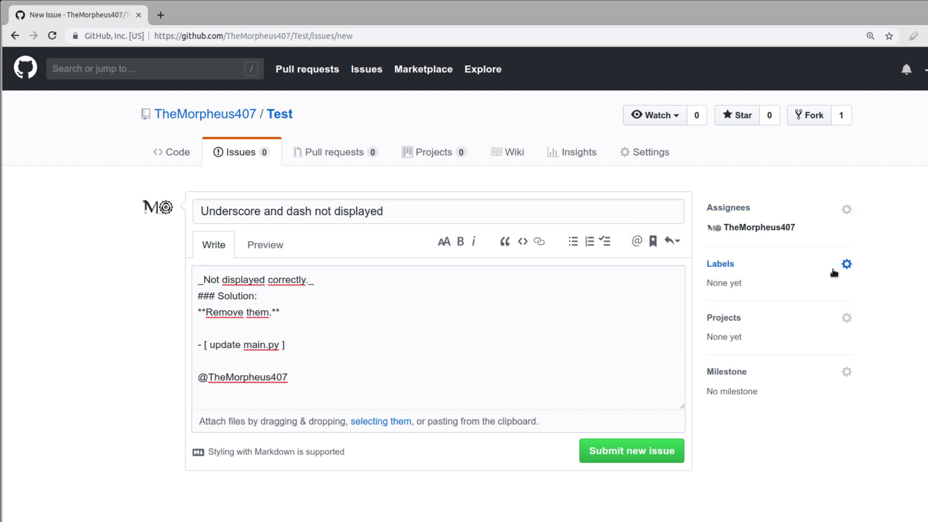
Apply the bug and enhancement labels, leaving the milestone unset
{"action": "left_click", "coordinate": [843, 265]}
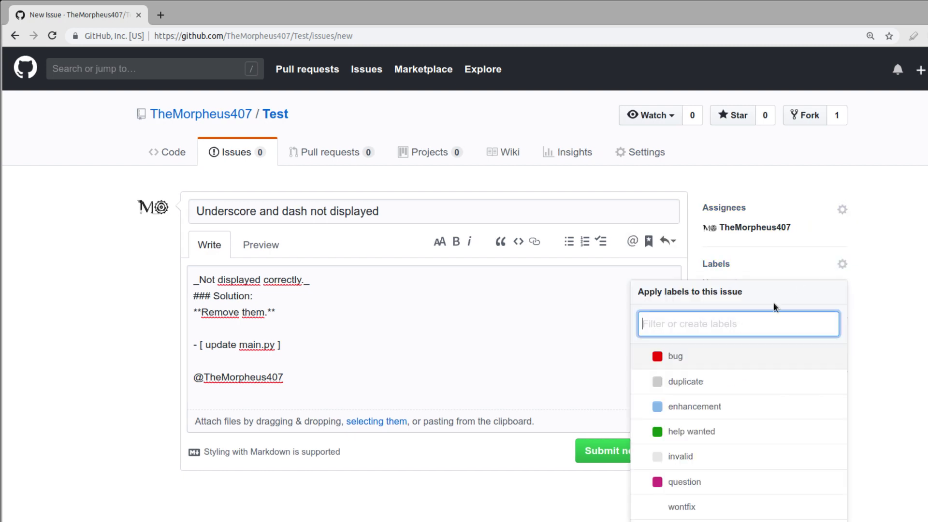
{"action": "left_click", "coordinate": [698, 363]}
{"action": "left_click", "coordinate": [897, 355]}
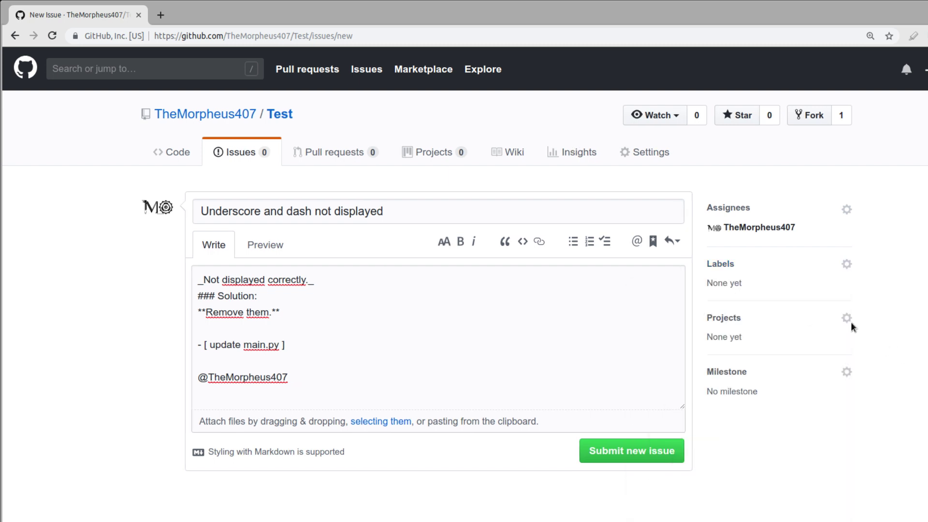
{"action": "left_click", "coordinate": [842, 270]}
{"action": "left_click", "coordinate": [710, 406]}
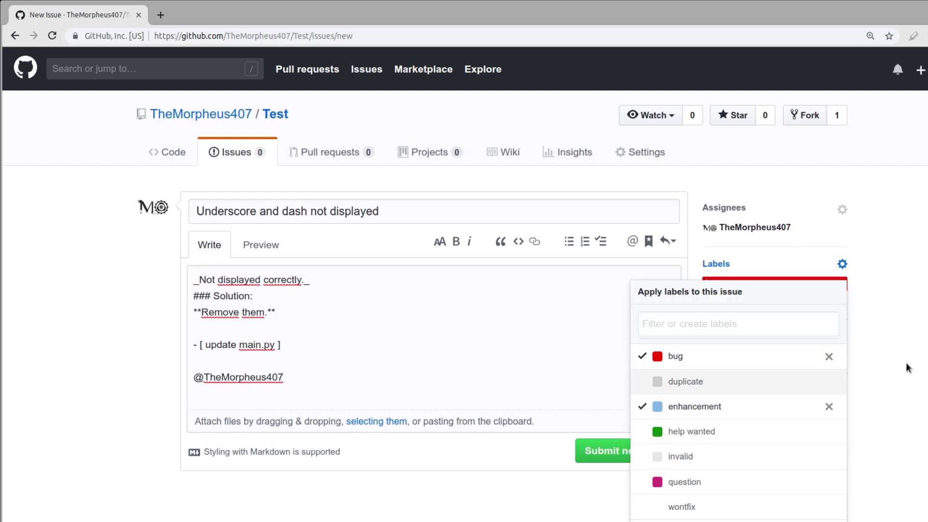
{"action": "left_click", "coordinate": [908, 363]}
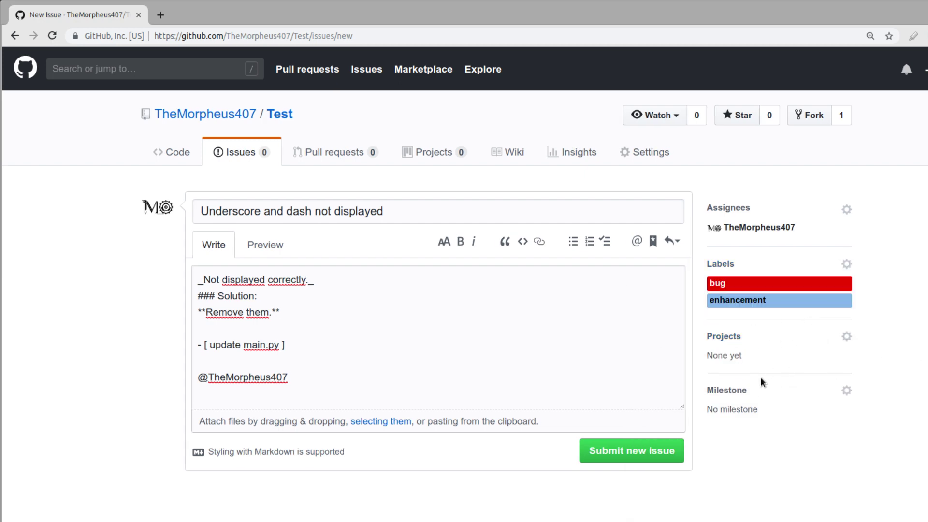
{"action": "left_click", "coordinate": [757, 392]}
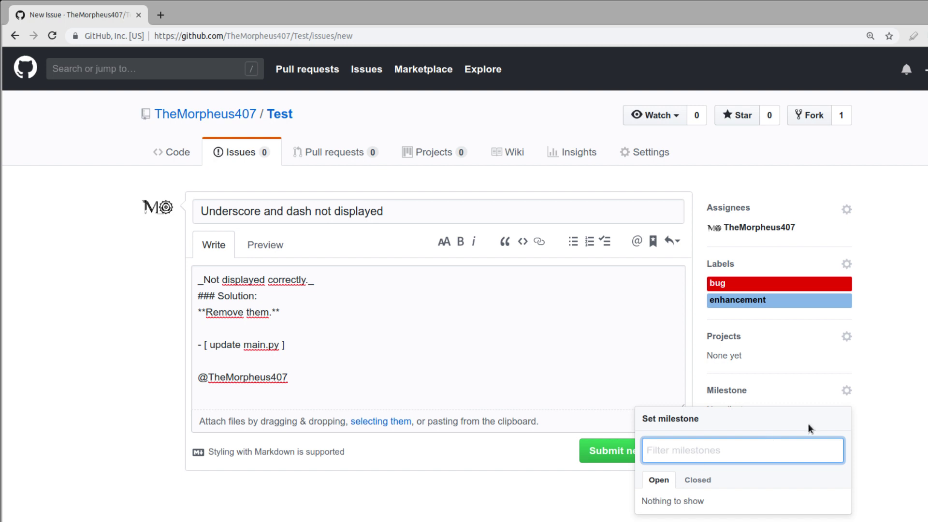
{"action": "left_click", "coordinate": [768, 390]}
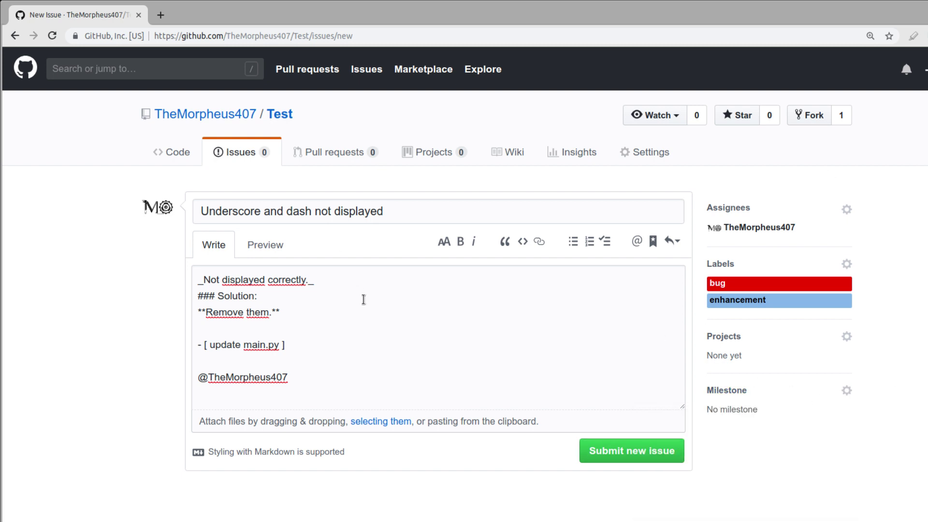
Submit the issue and review the resulting issue #3 page
{"action": "left_click", "coordinate": [623, 453]}
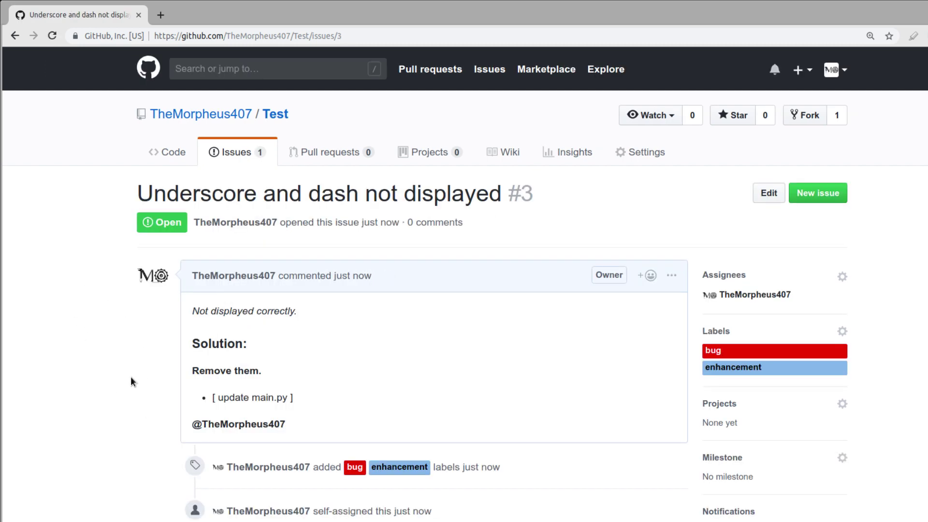
{"action": "scroll", "coordinate": [329, 257], "scroll_direction": "down", "scroll_amount": 3}
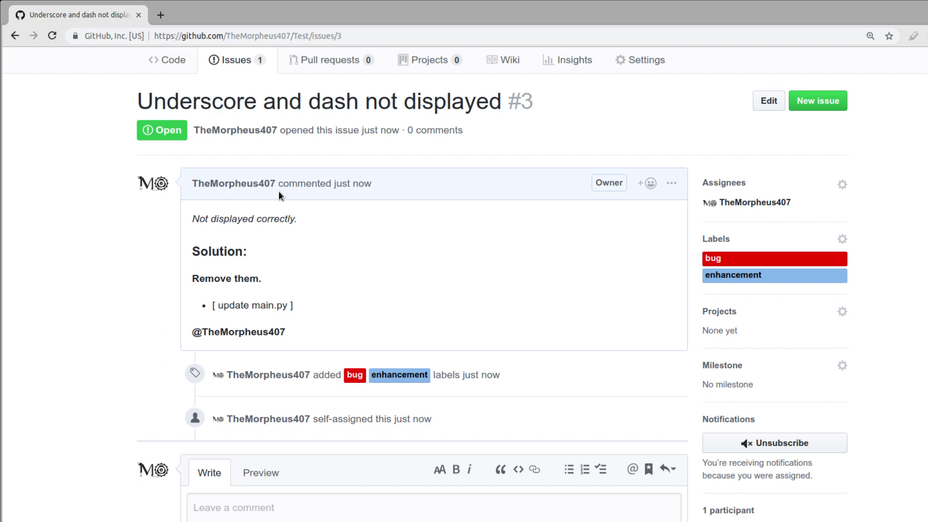
{"action": "left_click_drag", "start_coordinate": [191, 215], "coordinate": [357, 343]}
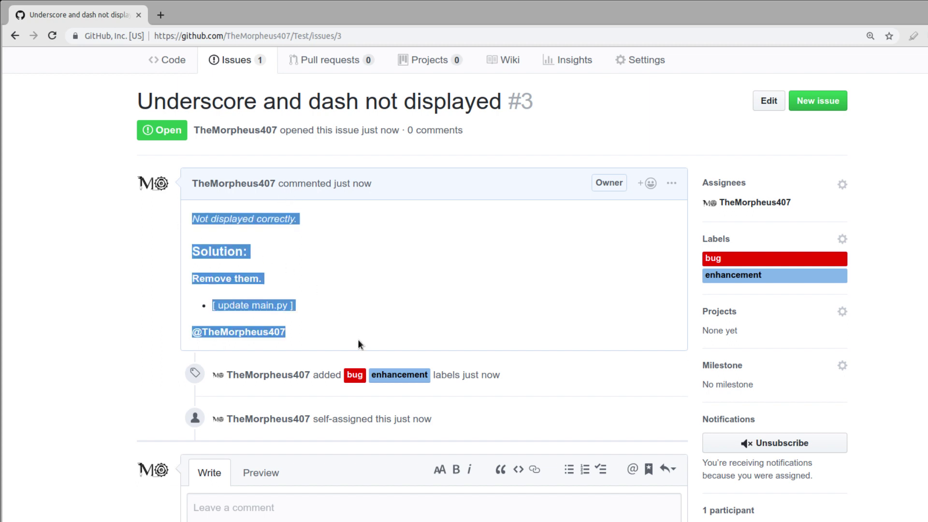
{"action": "scroll", "coordinate": [82, 393], "scroll_direction": "down", "scroll_amount": 4}
{"action": "left_click", "coordinate": [422, 403]}
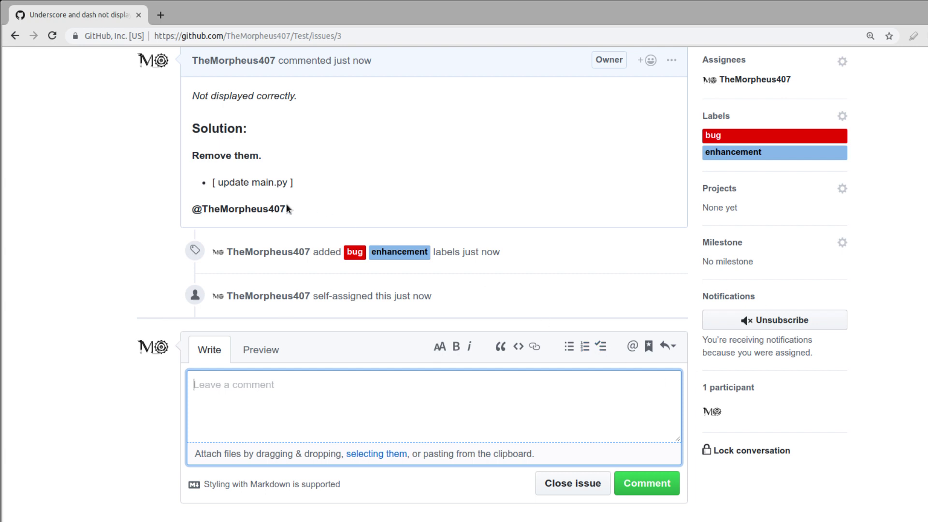
{"action": "scroll", "coordinate": [281, 184], "scroll_direction": "up", "scroll_amount": 2}
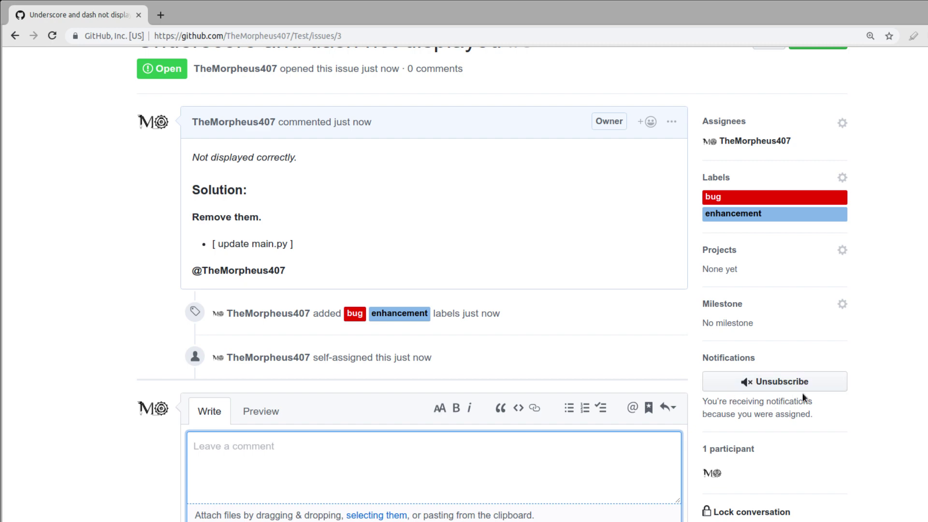
Unsubscribe from the issue's notifications and subscribe again
{"action": "left_click", "coordinate": [728, 388]}
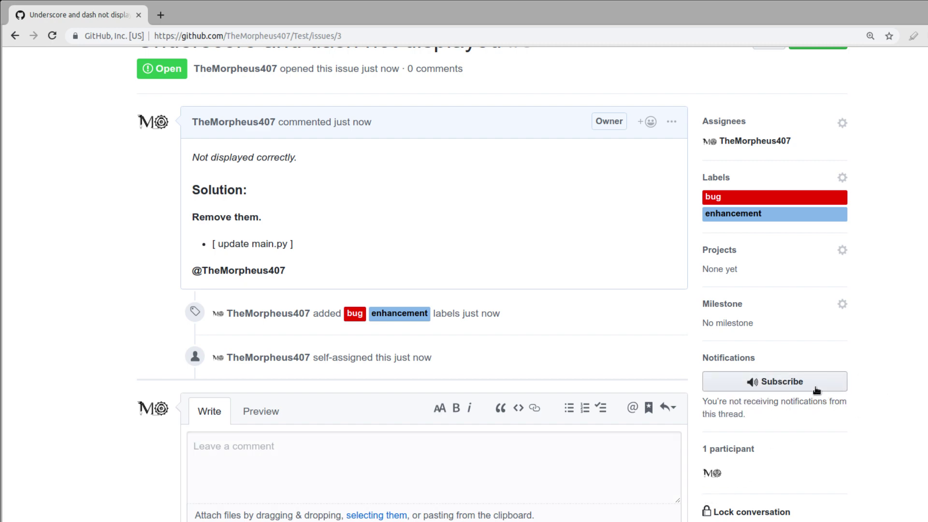
{"action": "left_click", "coordinate": [814, 387]}
{"action": "scroll", "coordinate": [889, 377], "scroll_direction": "up", "scroll_amount": 3}
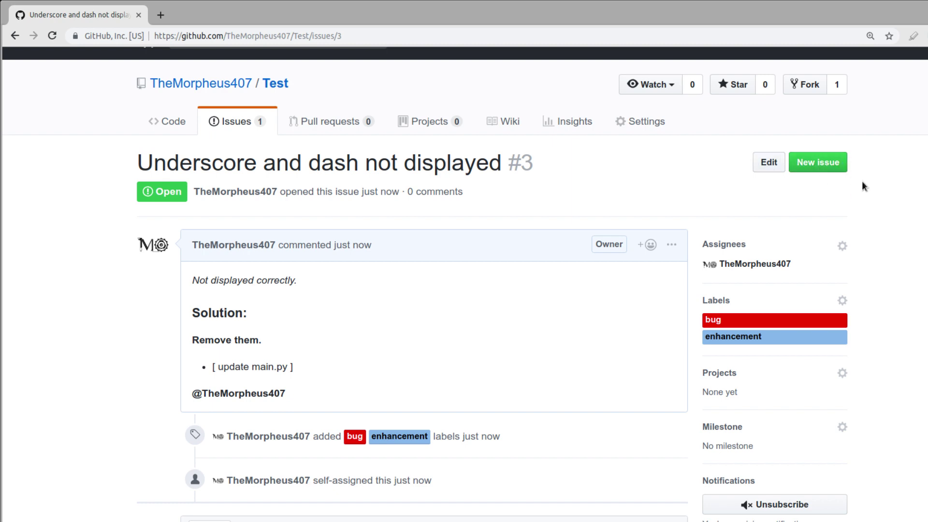
{"action": "scroll", "coordinate": [857, 175], "scroll_direction": "down", "scroll_amount": 4}
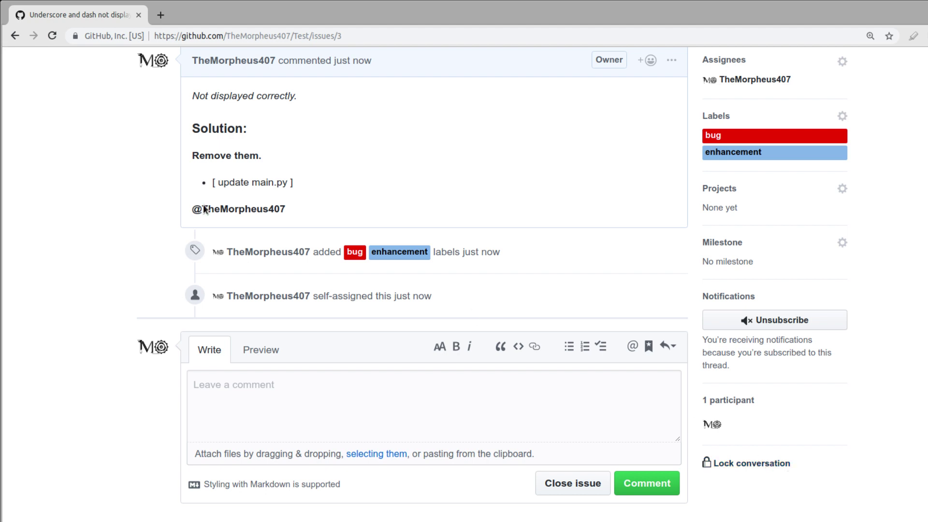
{"action": "scroll", "coordinate": [319, 392], "scroll_direction": "up", "scroll_amount": 3}
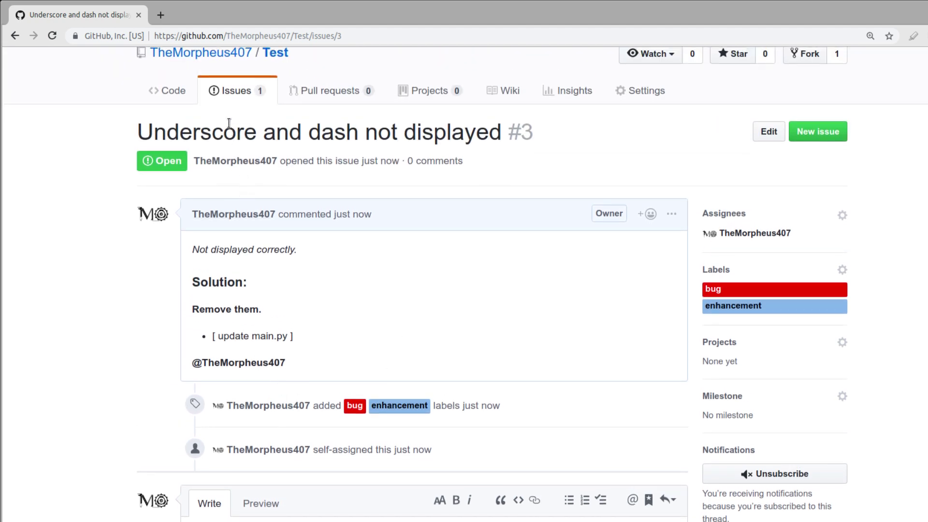
Check the 0 closed and 1 open issue lists and select issue #3
{"action": "left_click", "coordinate": [224, 99]}
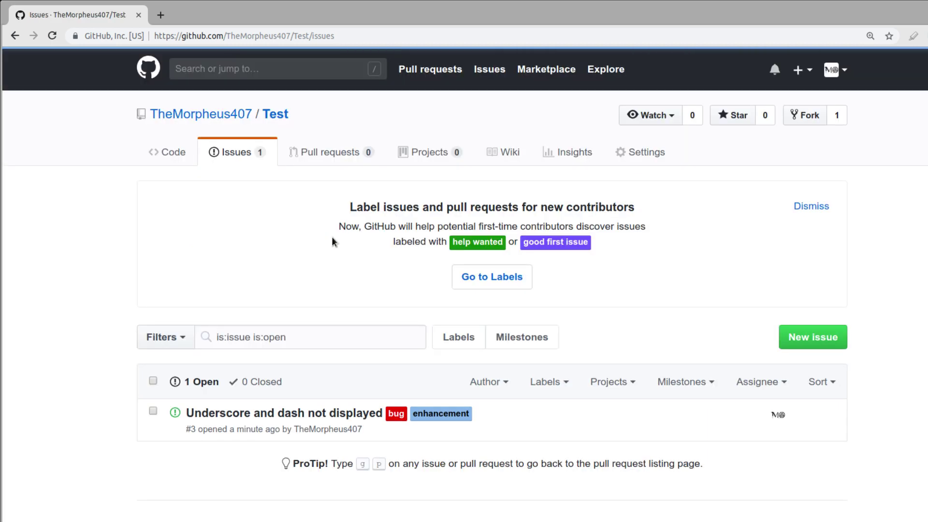
{"action": "scroll", "coordinate": [140, 251], "scroll_direction": "down", "scroll_amount": 1}
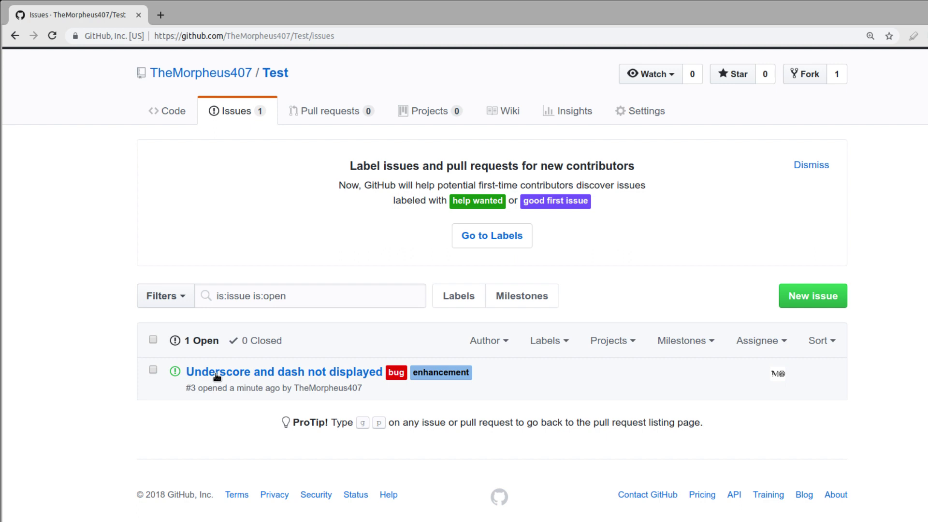
{"action": "left_click", "coordinate": [259, 346]}
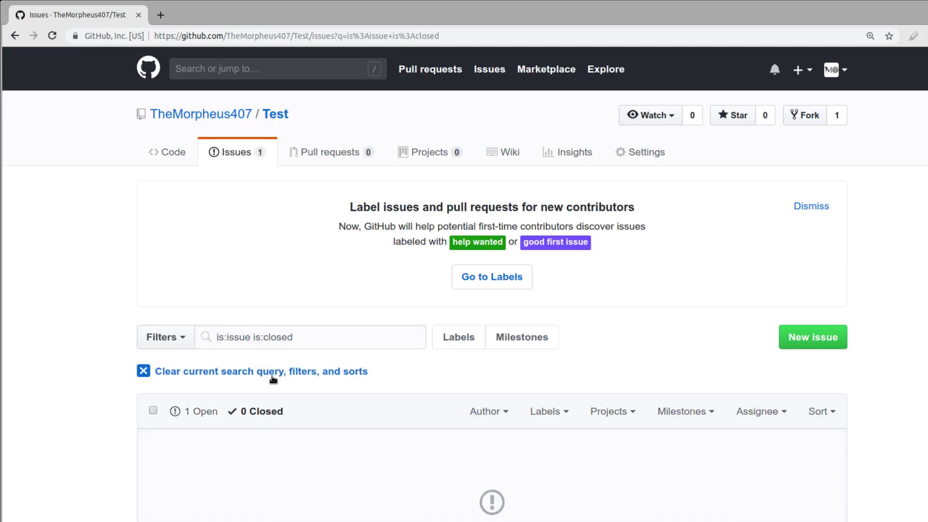
{"action": "left_click", "coordinate": [203, 411]}
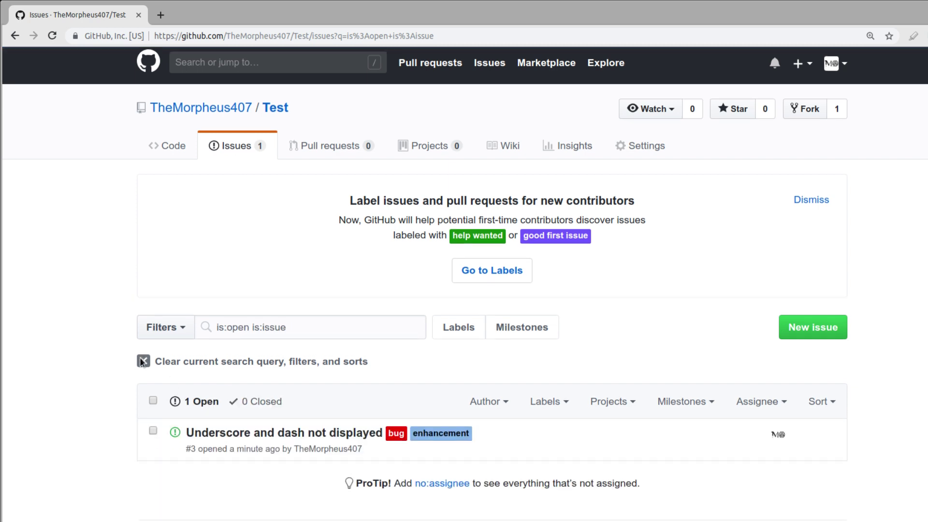
{"action": "scroll", "coordinate": [203, 412], "scroll_direction": "down", "scroll_amount": 3}
{"action": "left_click", "coordinate": [153, 379]}
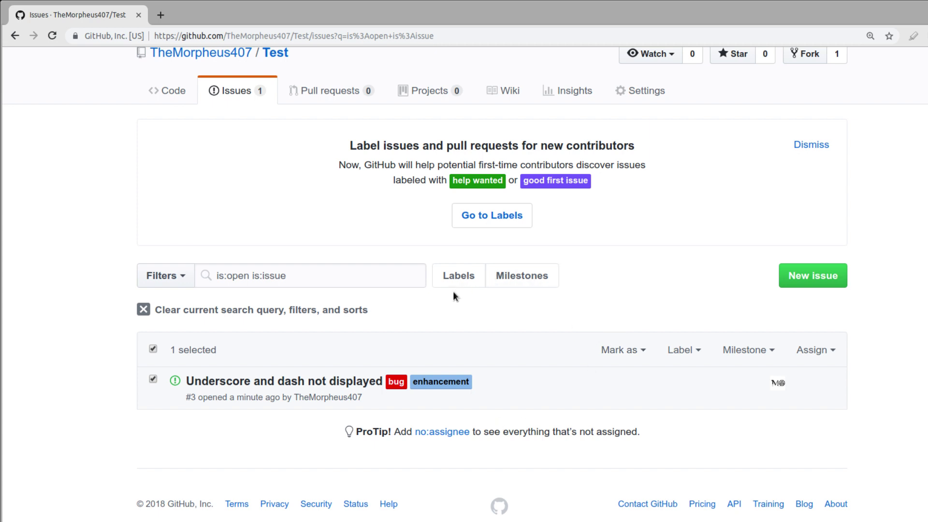
Add the duplicate label to the selected issue #3
{"action": "left_click", "coordinate": [642, 352]}
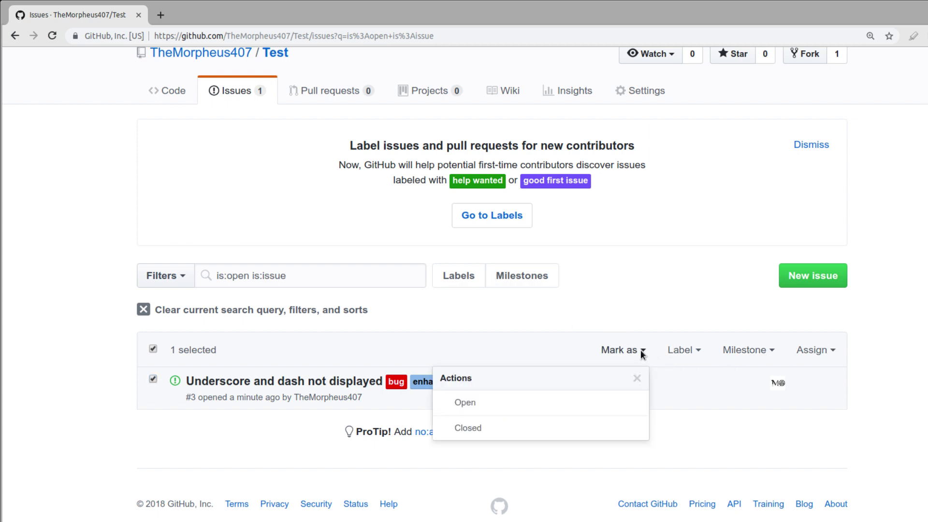
{"action": "left_click", "coordinate": [847, 444]}
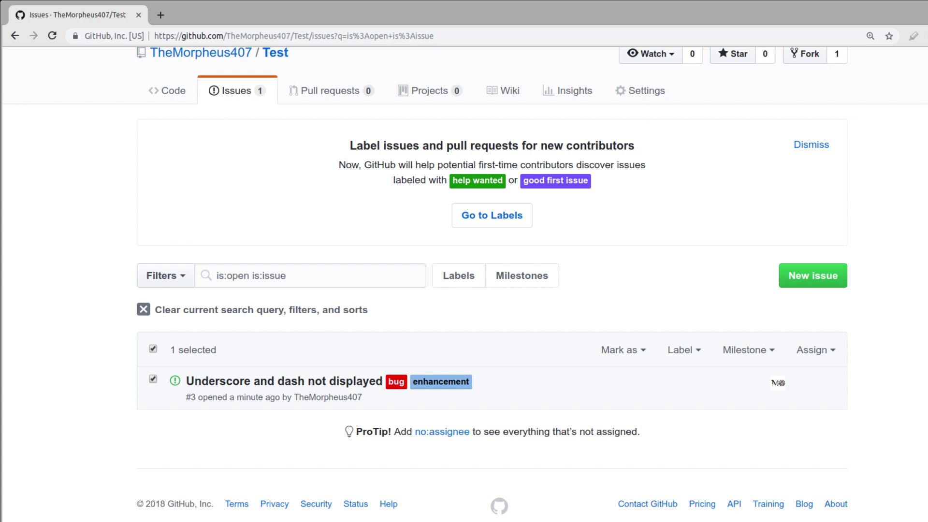
{"action": "left_click", "coordinate": [697, 350]}
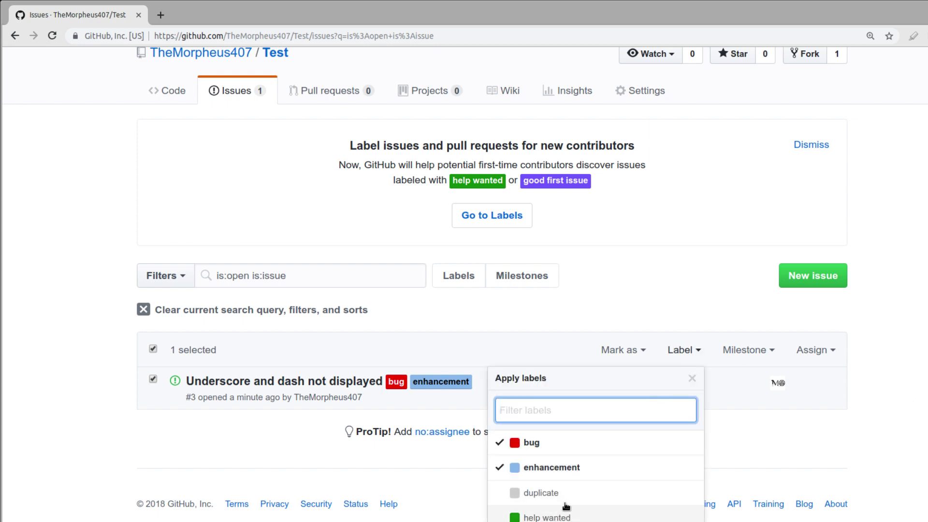
{"action": "left_click", "coordinate": [821, 476]}
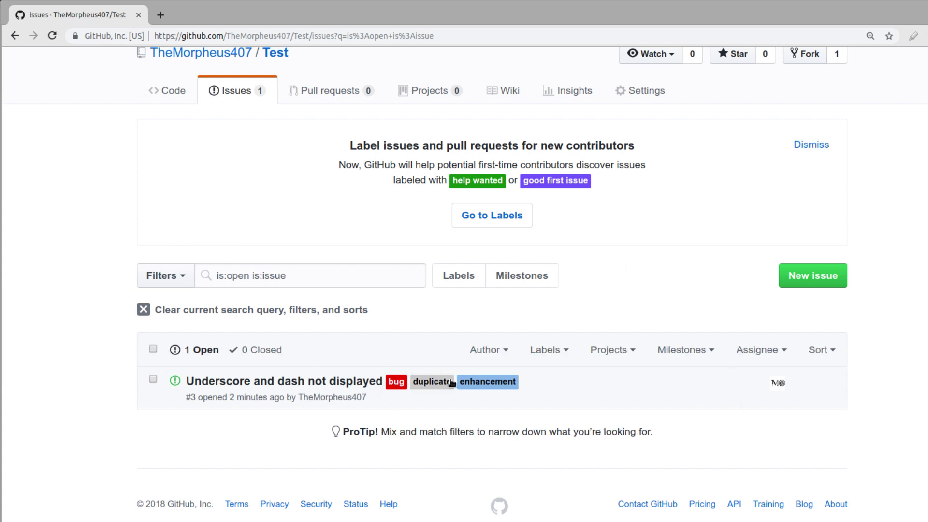
Filter issues by the owner and by the duplicate label, then open the Labels page
{"action": "left_click", "coordinate": [504, 352]}
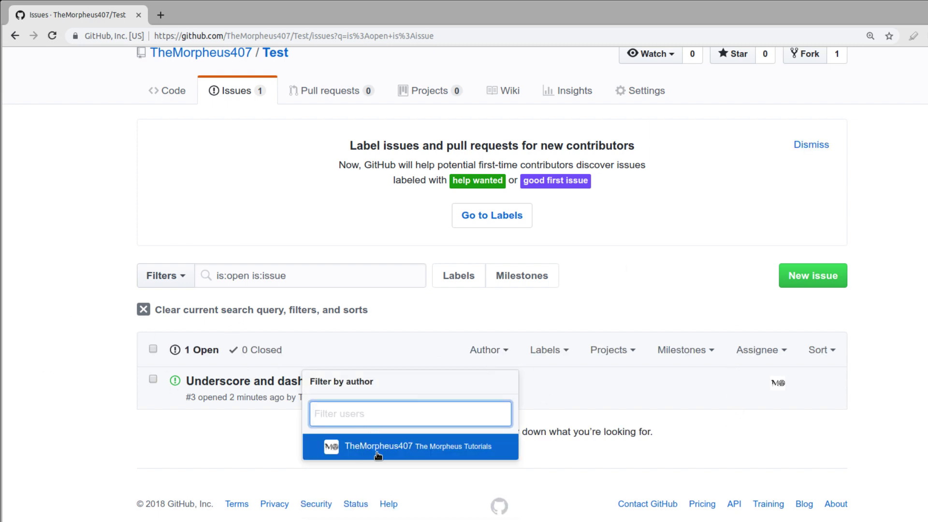
{"action": "left_click", "coordinate": [356, 449]}
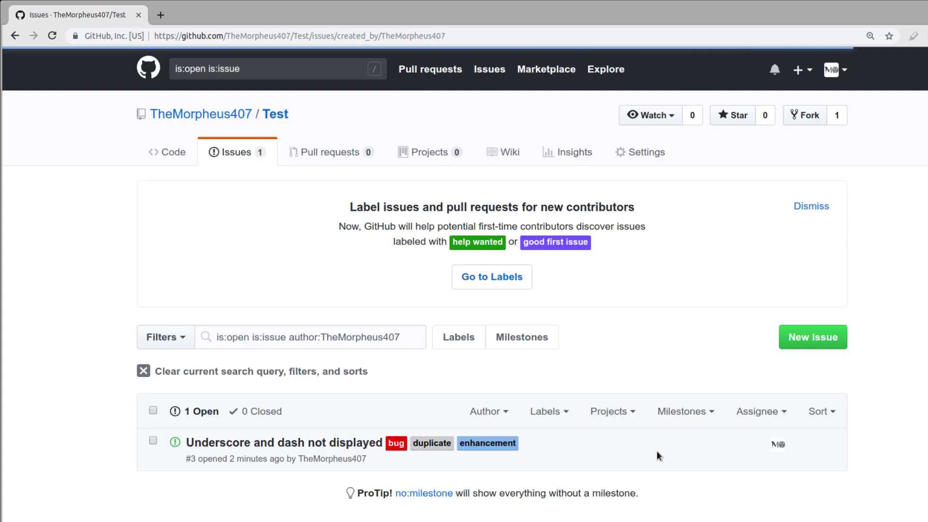
{"action": "left_click", "coordinate": [151, 411]}
{"action": "scroll", "coordinate": [797, 461], "scroll_direction": "down", "scroll_amount": 1}
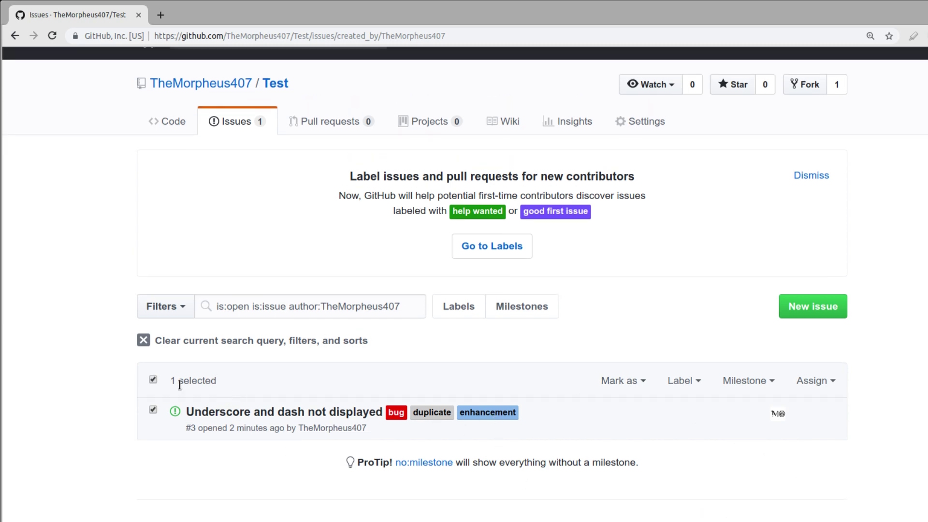
{"action": "left_click", "coordinate": [152, 382]}
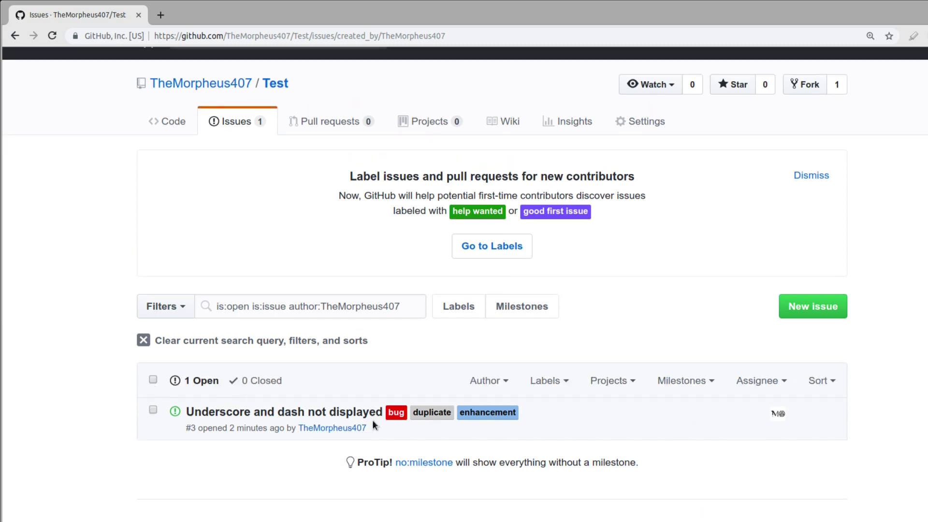
{"action": "left_click", "coordinate": [431, 415]}
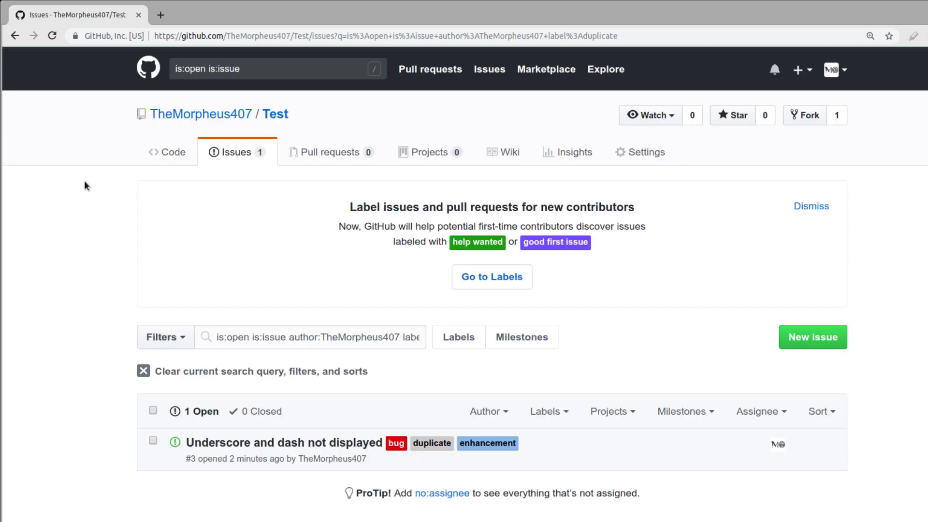
{"action": "left_click", "coordinate": [524, 279]}
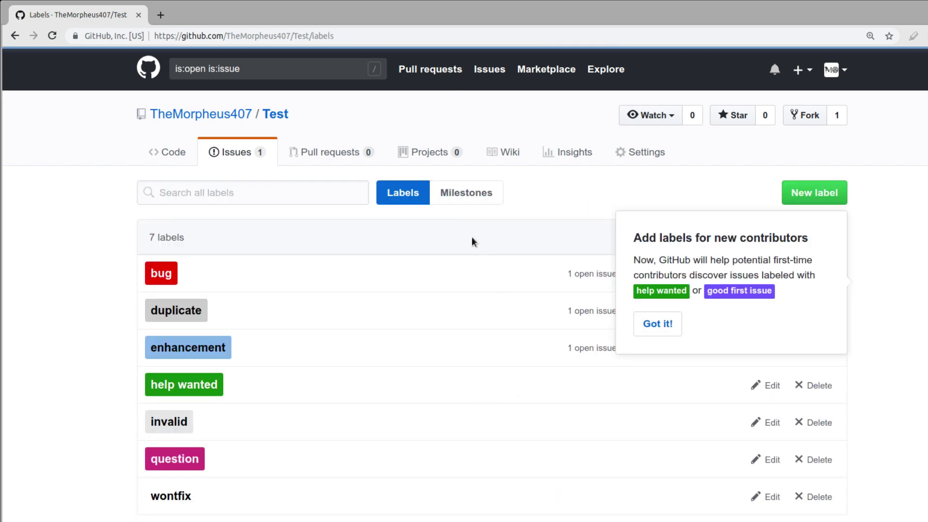
Create a new label named 'Mein Label'
{"action": "scroll", "coordinate": [472, 285], "scroll_direction": "down", "scroll_amount": 2}
{"action": "left_click", "coordinate": [825, 106]}
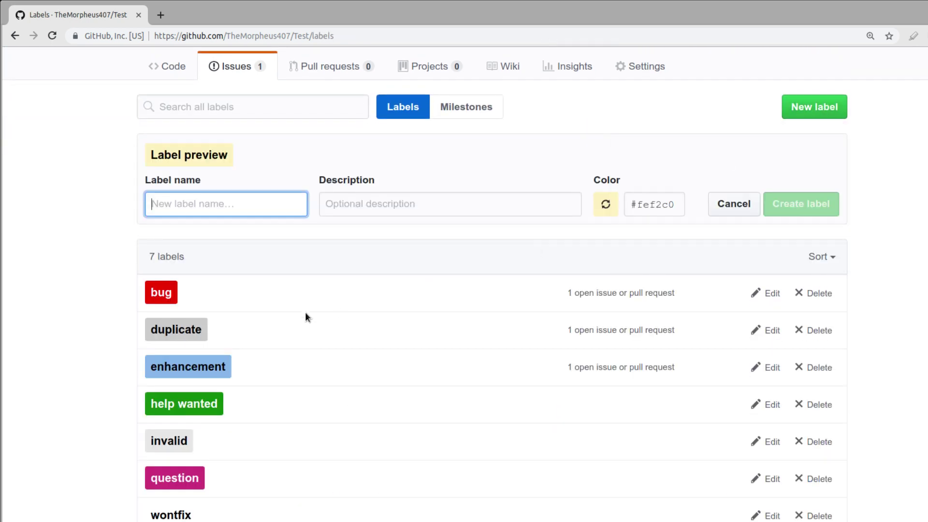
{"action": "type", "text": "Mei"}
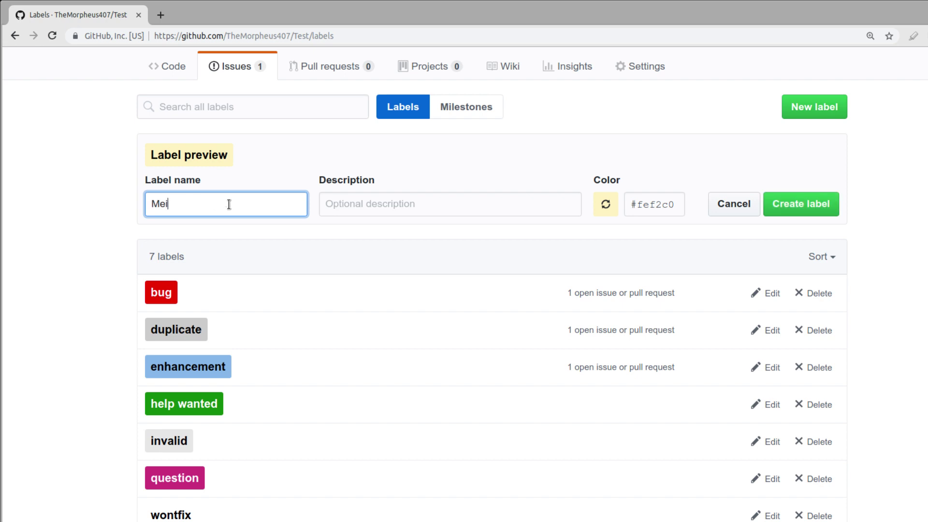
{"action": "type", "text": "l"}
{"action": "key", "text": "Tab"}
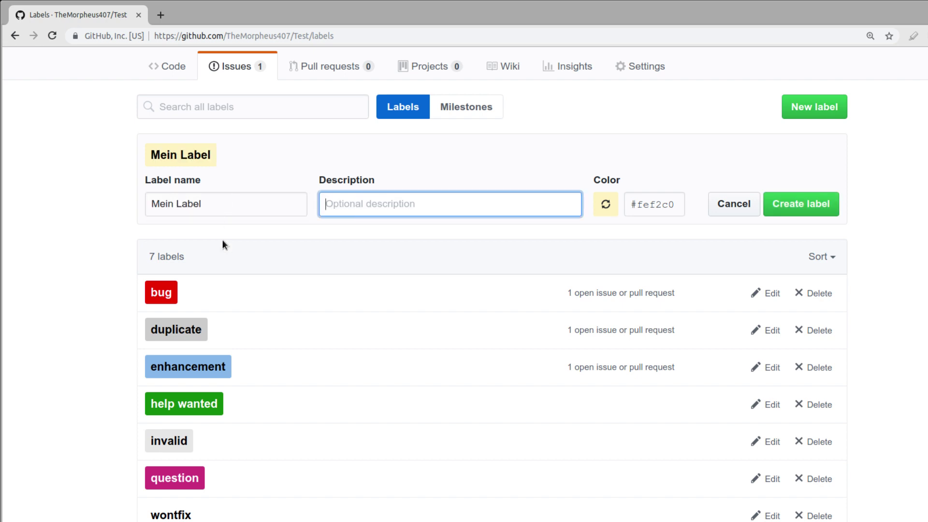
{"action": "double_click", "coordinate": [652, 204]}
{"action": "key", "text": "Right"}
{"action": "left_click", "coordinate": [793, 206]}
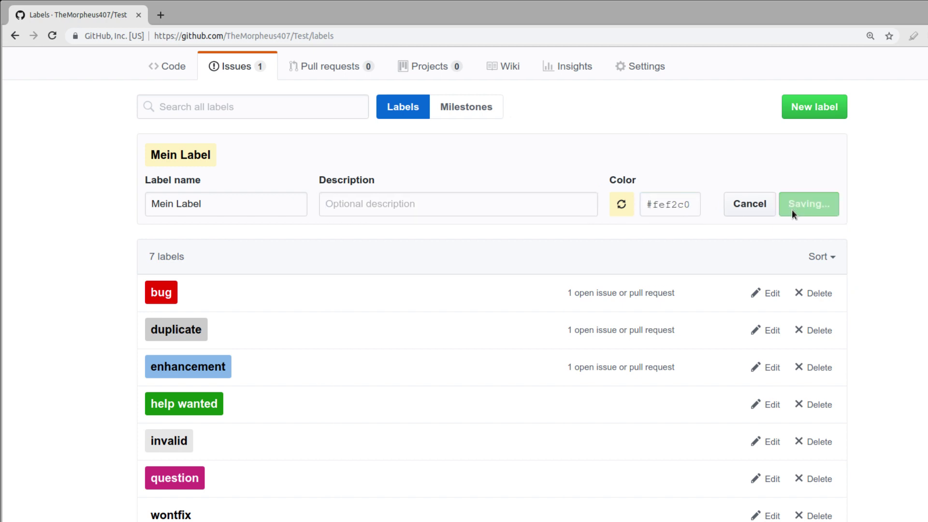
Return to the Test repository's Code page
{"action": "scroll", "coordinate": [862, 239], "scroll_direction": "down", "scroll_amount": 1}
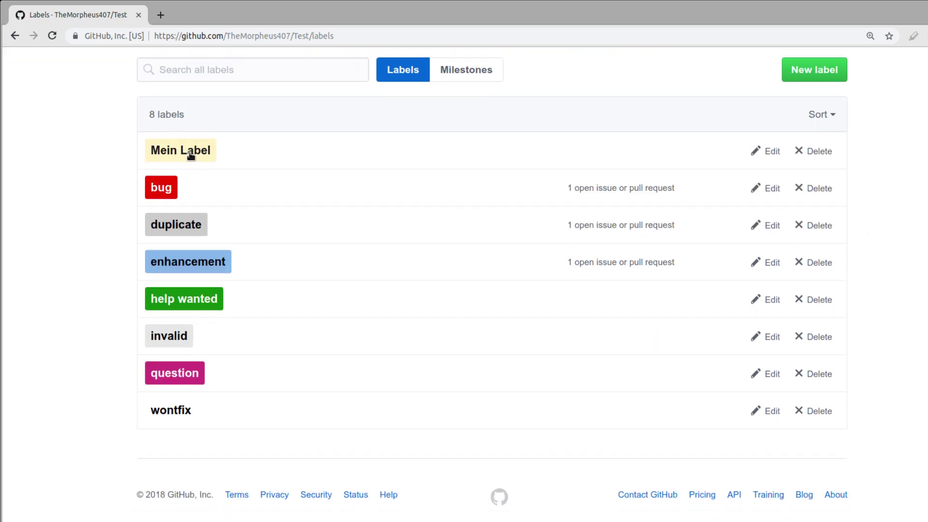
{"action": "scroll", "coordinate": [68, 310], "scroll_direction": "up", "scroll_amount": 3}
{"action": "left_click", "coordinate": [163, 164]}
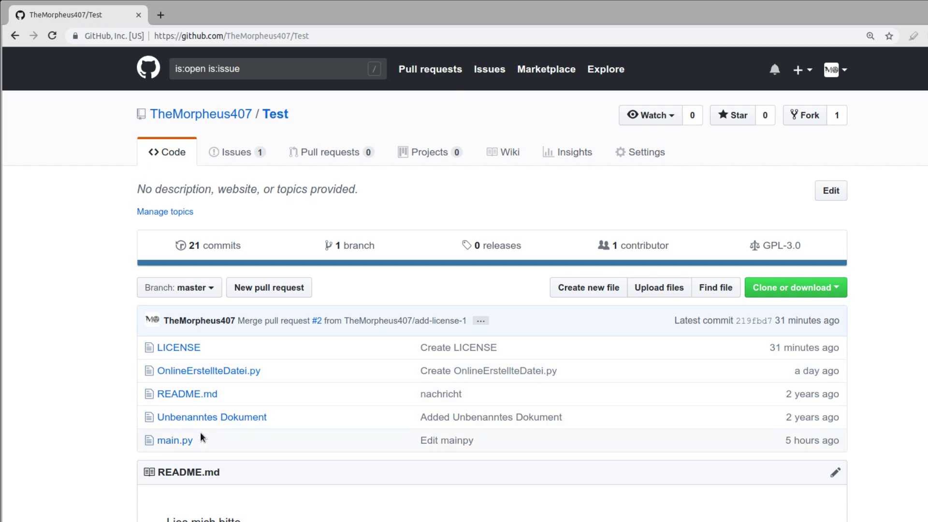
Open main.py in the editor and start removing the underscores from its print strings
{"action": "left_click", "coordinate": [185, 440]}
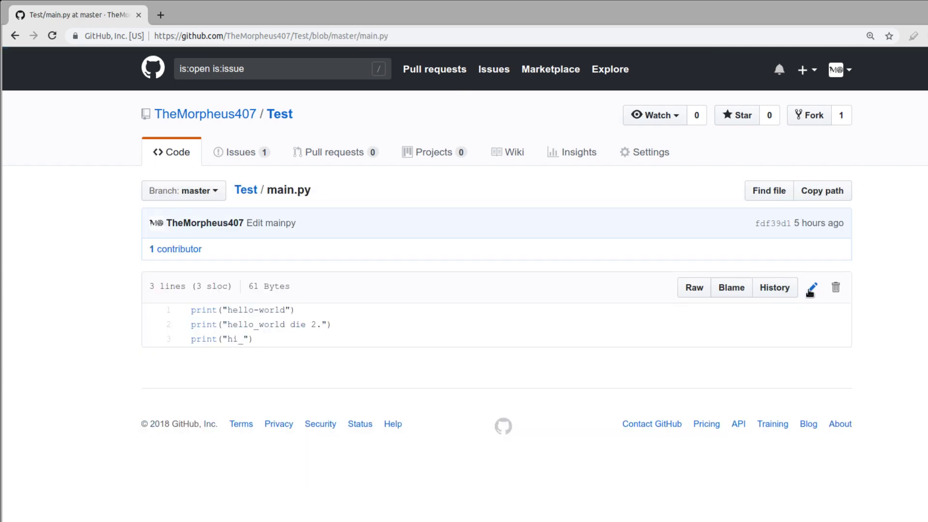
{"action": "left_click", "coordinate": [813, 288]}
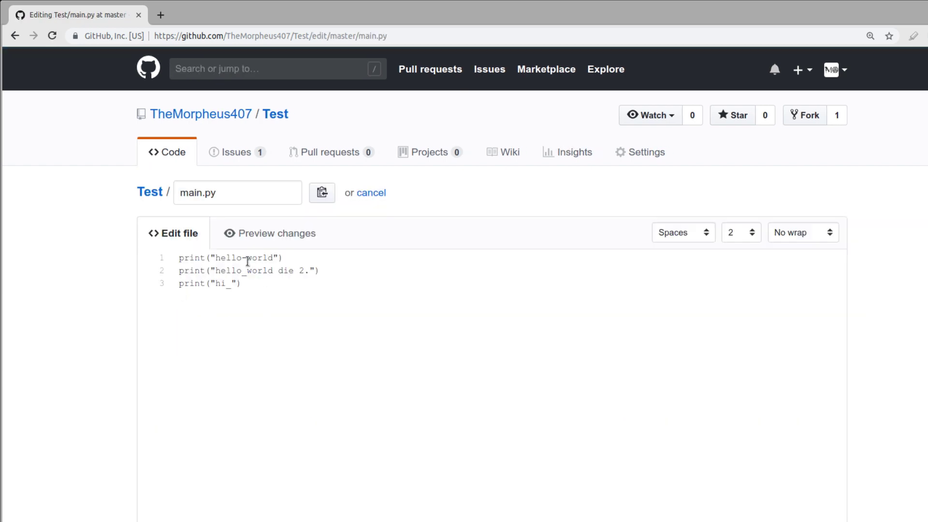
{"action": "key", "text": "BackSpace"}
{"action": "scroll", "coordinate": [609, 426], "scroll_direction": "down", "scroll_amount": 10}
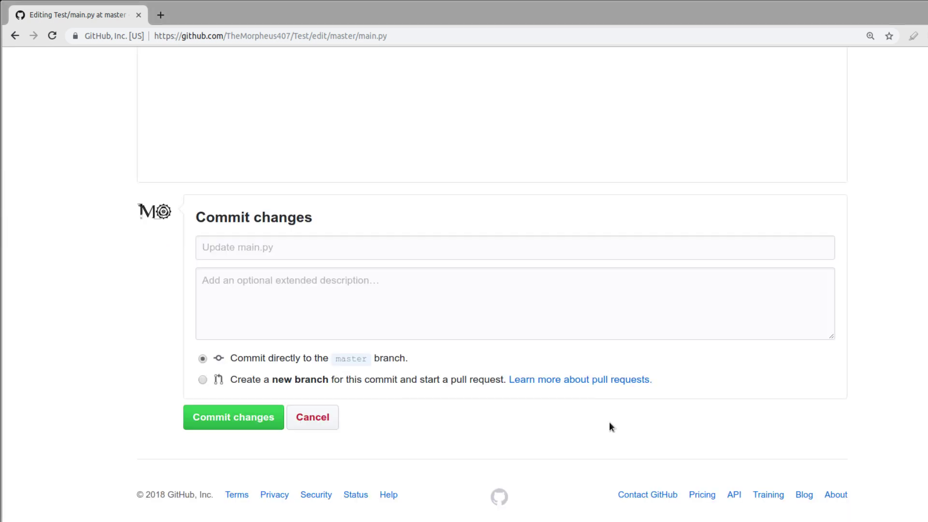
{"action": "scroll", "coordinate": [605, 442], "scroll_direction": "up", "scroll_amount": 5}
{"action": "scroll", "coordinate": [651, 361], "scroll_direction": "up", "scroll_amount": 5}
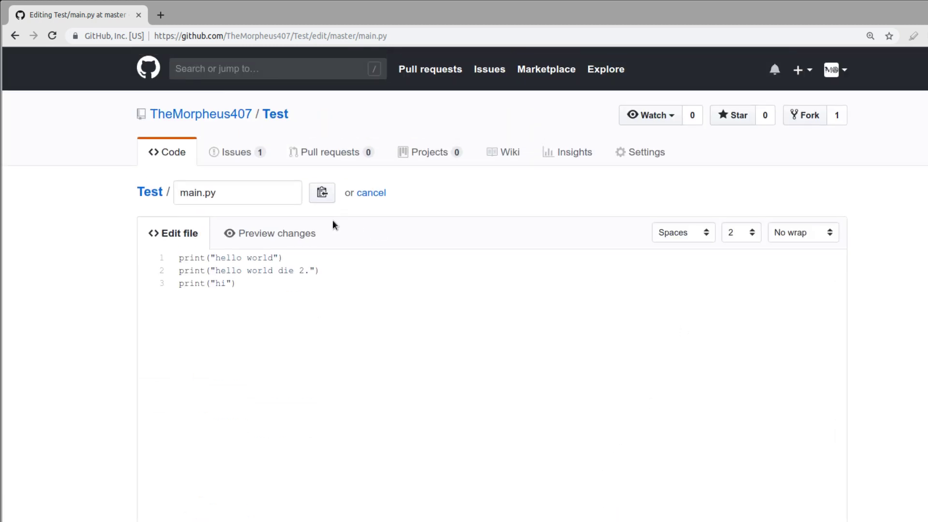
Open issue #3 in a second tab, select its number, then return to the main.py editor
{"action": "middle_click", "coordinate": [237, 150]}
{"action": "left_click", "coordinate": [217, 14]}
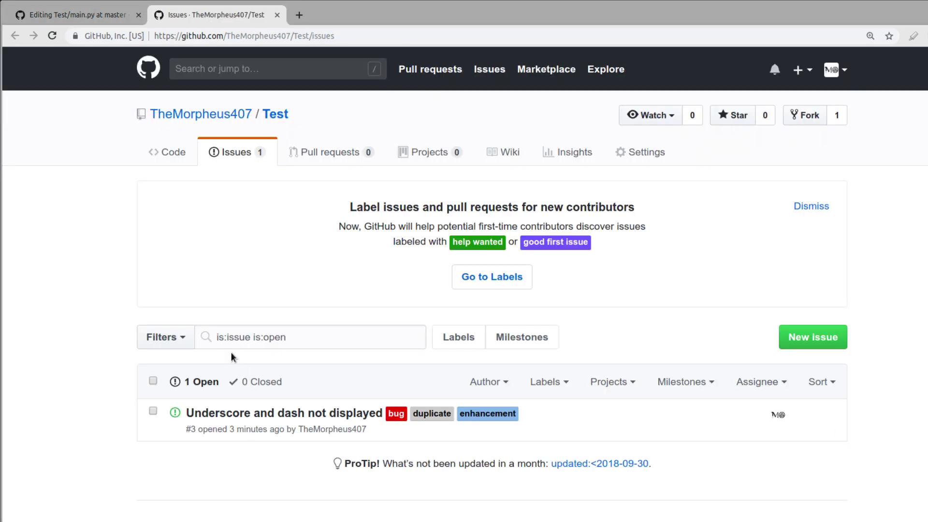
{"action": "scroll", "coordinate": [144, 353], "scroll_direction": "down", "scroll_amount": 2}
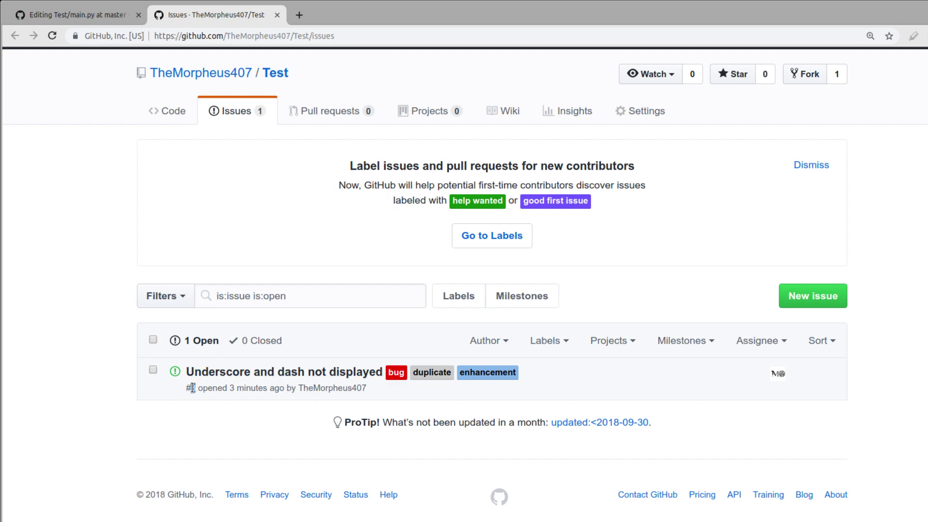
{"action": "left_click", "coordinate": [334, 372]}
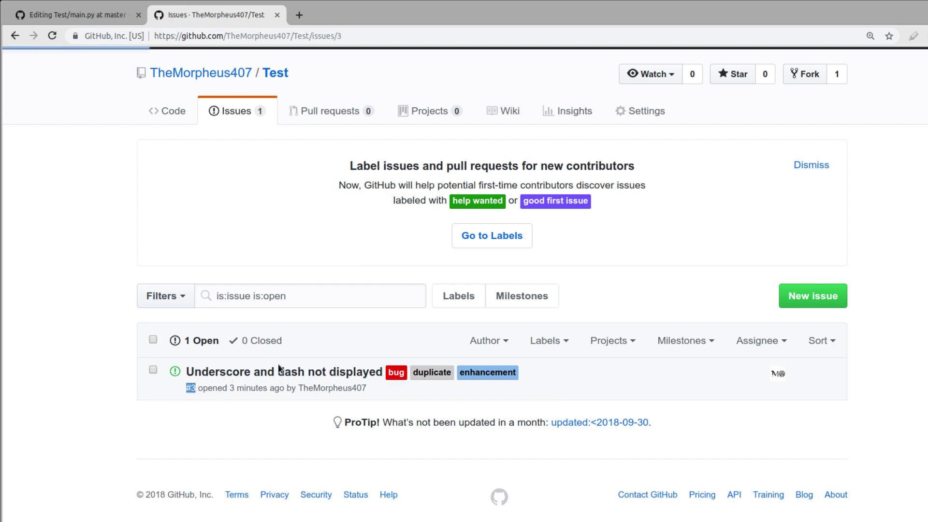
{"action": "left_click_drag", "start_coordinate": [508, 193], "coordinate": [556, 194]}
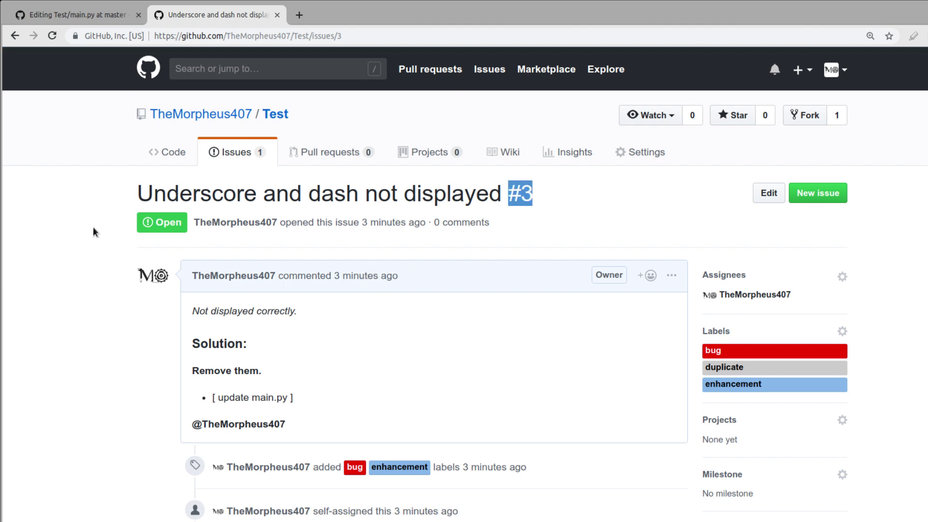
{"action": "scroll", "coordinate": [98, 244], "scroll_direction": "down", "scroll_amount": 5}
{"action": "scroll", "coordinate": [97, 245], "scroll_direction": "down", "scroll_amount": 2}
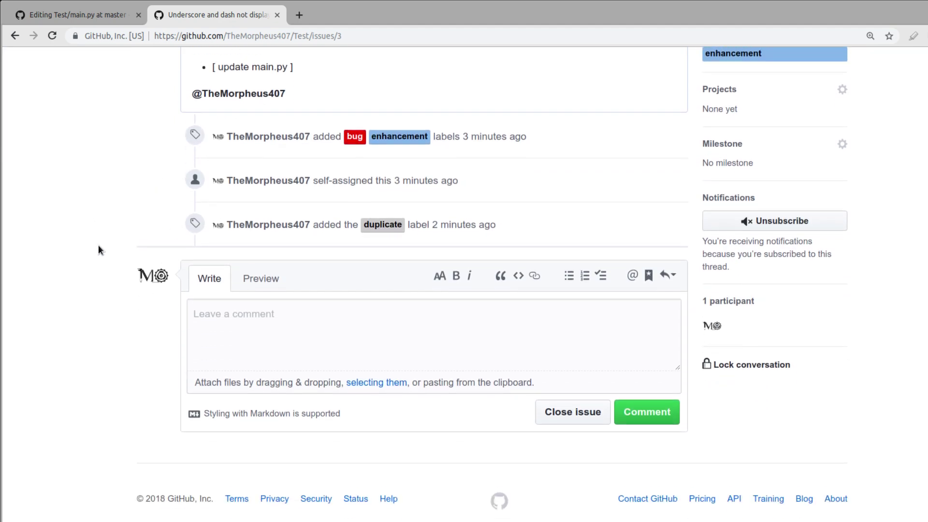
{"action": "scroll", "coordinate": [100, 255], "scroll_direction": "up", "scroll_amount": 7}
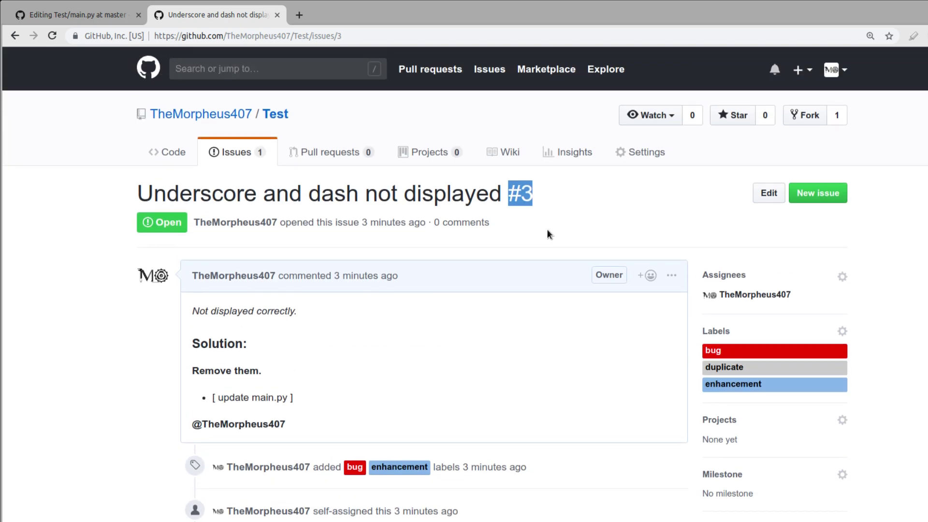
{"action": "left_click_drag", "start_coordinate": [555, 197], "coordinate": [510, 195]}
{"action": "left_click", "coordinate": [78, 14]}
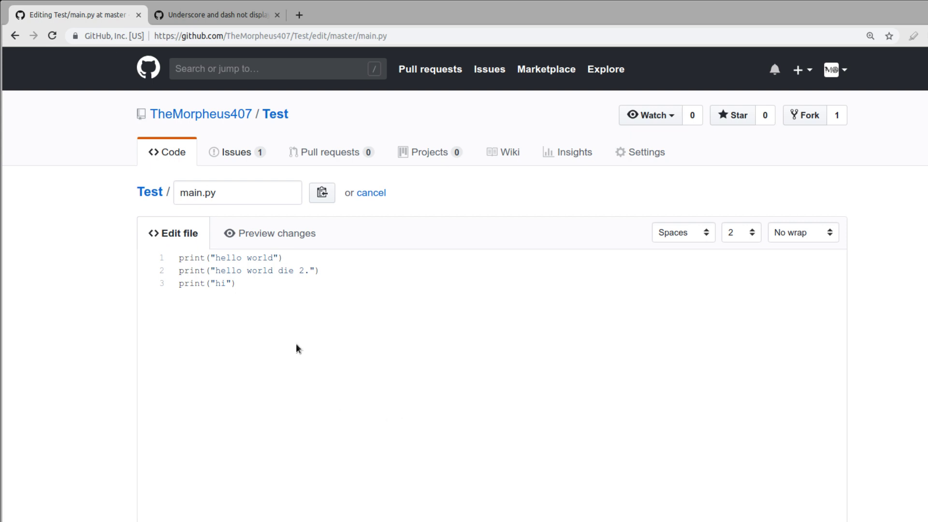
Commit the edited main.py to master with the commit title 'Close #3'
{"action": "scroll", "coordinate": [141, 274], "scroll_direction": "down", "scroll_amount": 5}
{"action": "scroll", "coordinate": [137, 289], "scroll_direction": "down", "scroll_amount": 4}
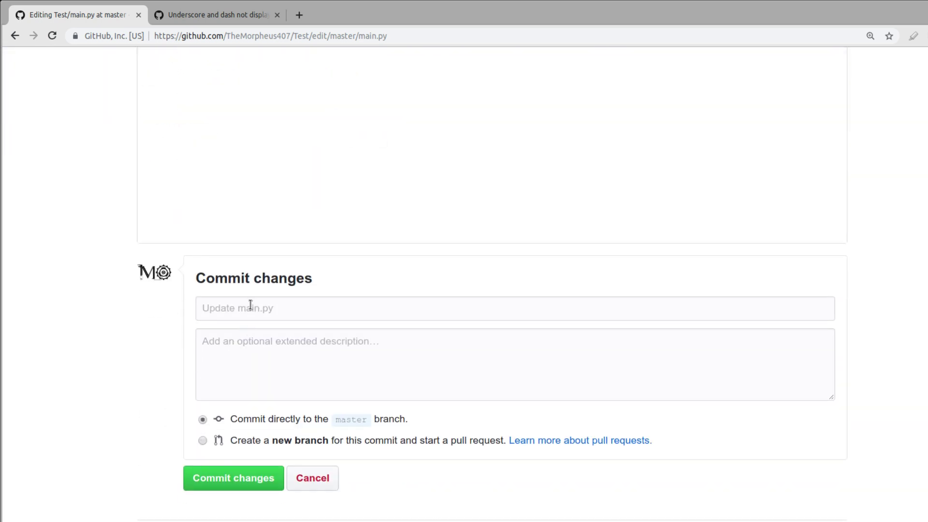
{"action": "left_click", "coordinate": [250, 305]}
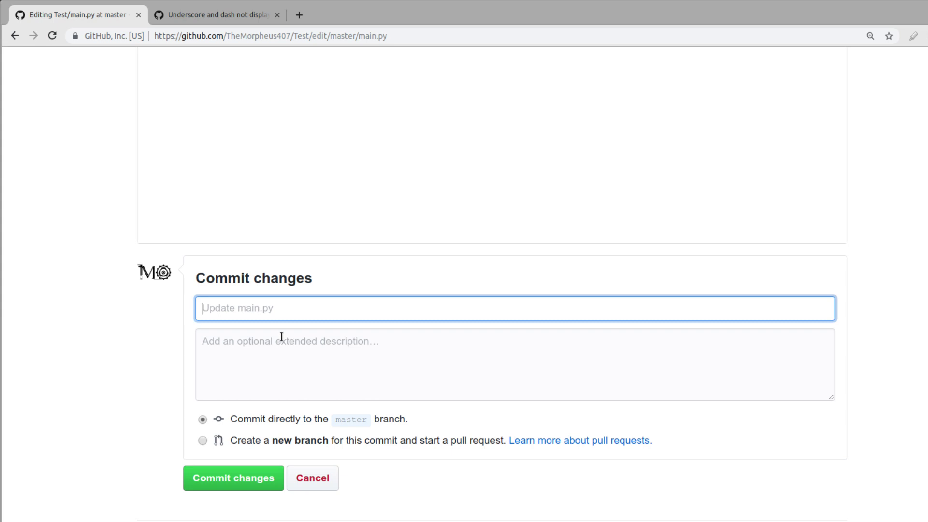
{"action": "type", "text": "Close #3"}
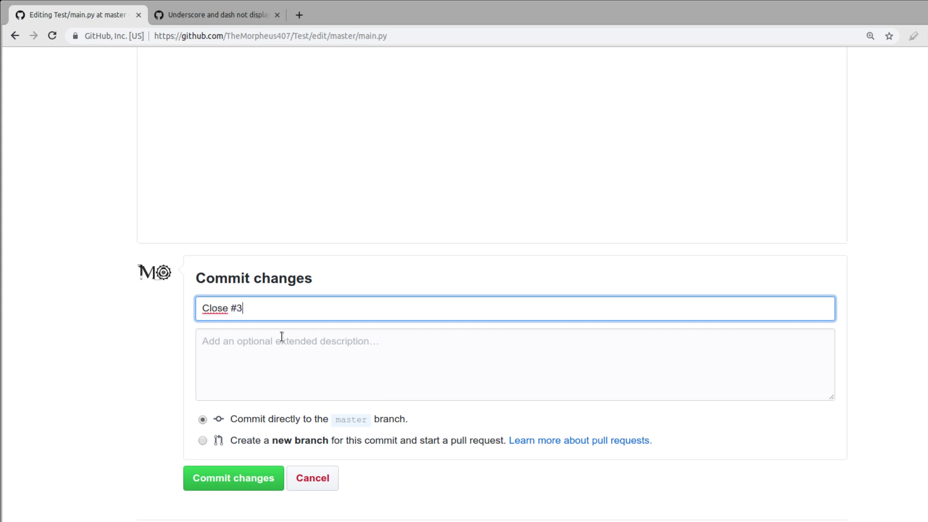
{"action": "type", "text": "d"}
{"action": "key", "text": "BackSpace"}
{"action": "key", "text": "BackSpace"}
{"action": "key", "text": "BackSpace"}
{"action": "key", "text": "BackSpace"}
{"action": "key", "text": "BackSpace"}
{"action": "type", "text": "Fi"}
{"action": "key", "text": "BackSpace"}
{"action": "key", "text": "BackSpace"}
{"action": "key", "text": "BackSpace"}
{"action": "type", "text": "Fix"}
{"action": "type", "text": "es"}
{"action": "key", "text": "BackSpace"}
{"action": "type", "text": "d"}
{"action": "key", "text": "BackSpace"}
{"action": "key", "text": "BackSpace"}
{"action": "key", "text": "BackSpace"}
{"action": "key", "text": "BackSpace"}
{"action": "key", "text": "BackSpace"}
{"action": "type", "text": "Resolve"}
{"action": "type", "text": "d"}
{"action": "key", "text": "BackSpace"}
{"action": "type", "text": "d"}
{"action": "key", "text": "BackSpace"}
{"action": "key", "text": "BackSpace"}
{"action": "key", "text": "BackSpace"}
{"action": "key", "text": "BackSpace"}
{"action": "key", "text": "BackSpace"}
{"action": "key", "text": "BackSpace"}
{"action": "type", "text": "Close"}
{"action": "left_click", "coordinate": [234, 477]}
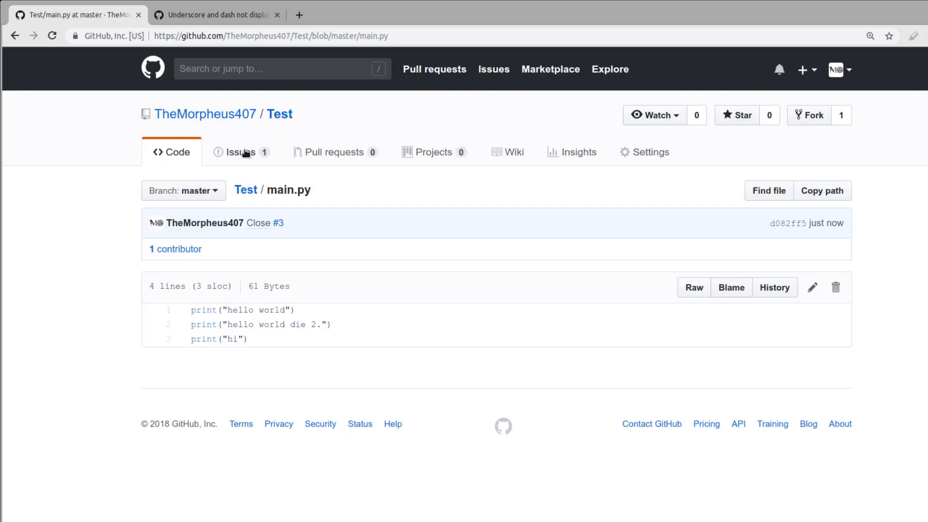
List the repository's closed issues to confirm issue #3 is closed
{"action": "left_click", "coordinate": [244, 153]}
{"action": "scroll", "coordinate": [178, 417], "scroll_direction": "down", "scroll_amount": 3}
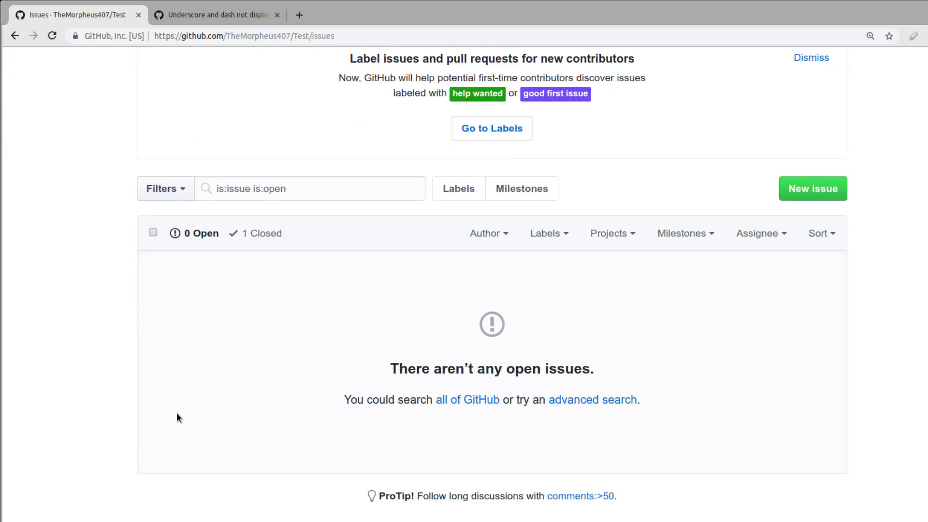
{"action": "left_click", "coordinate": [261, 231]}
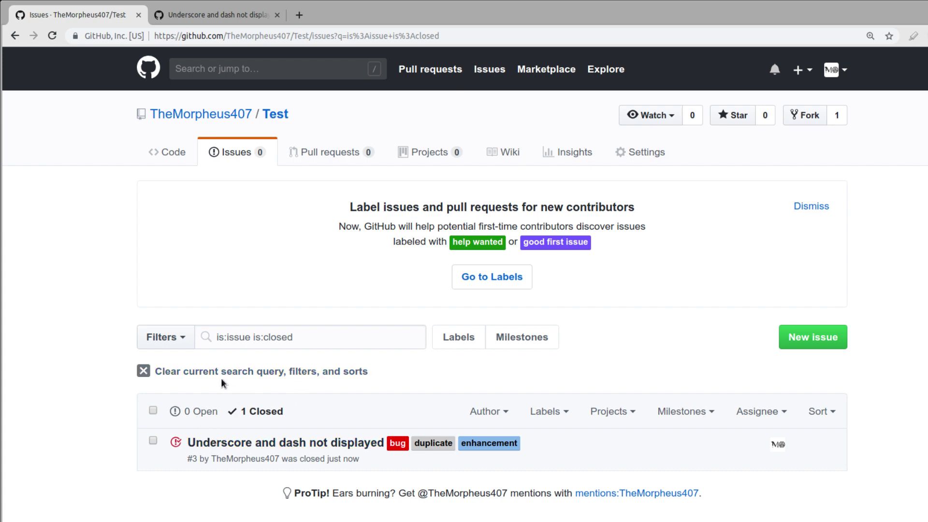
Return to the Test repository's code page showing the 'Close #3' commit
{"action": "left_click", "coordinate": [170, 153]}
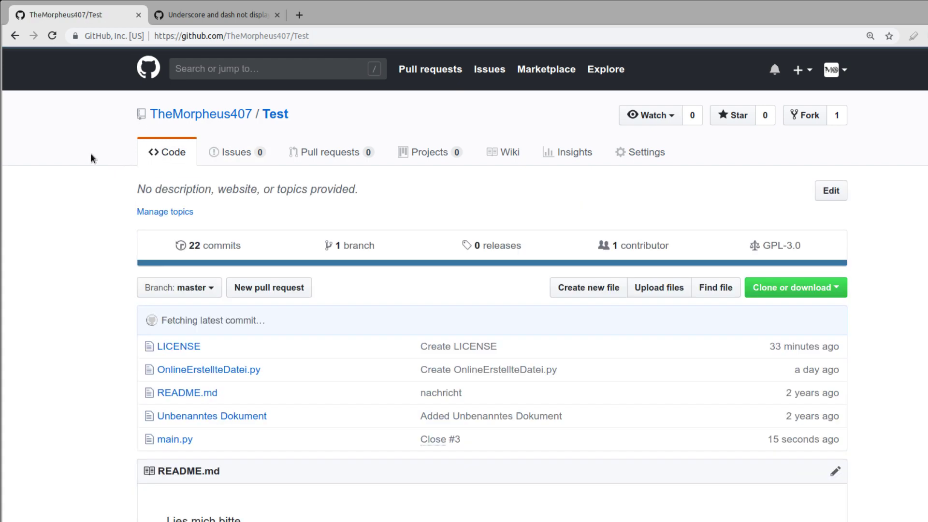
{"action": "scroll", "coordinate": [111, 253], "scroll_direction": "down", "scroll_amount": 3}
{"action": "scroll", "coordinate": [111, 275], "scroll_direction": "up", "scroll_amount": 3}
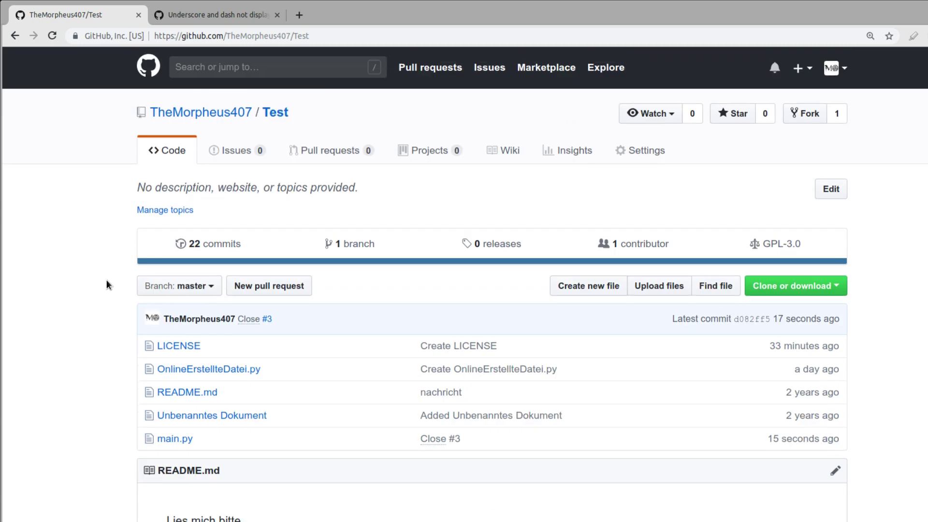